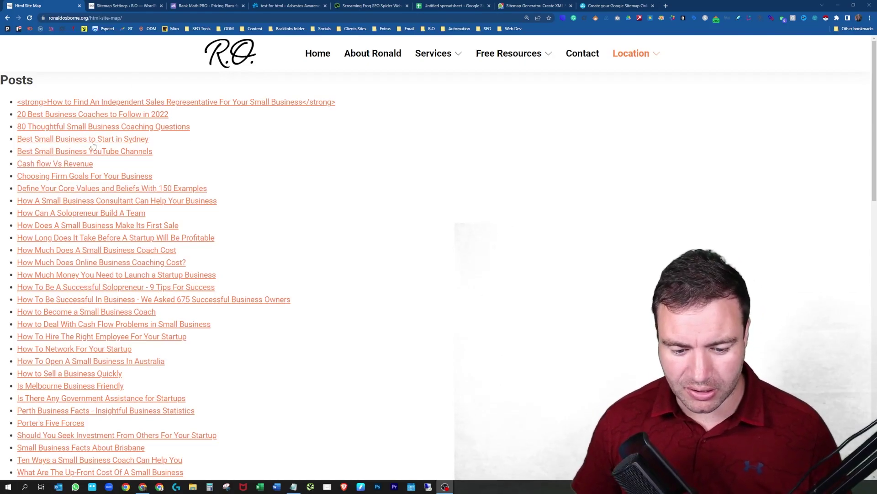
Scroll the live HTML sitemap page and glance at Rank Math's pricing plans
scroll(310, 58, down, 2)
scroll(231, 176, down, 6)
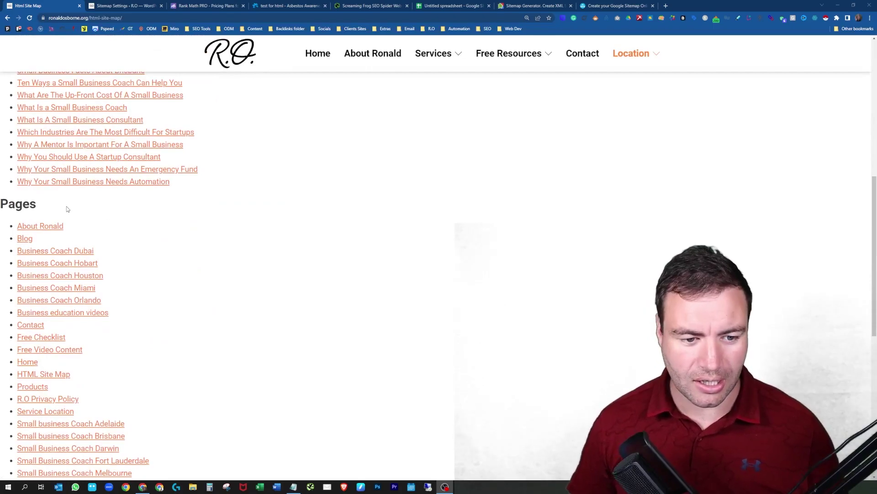
scroll(67, 207, down, 6)
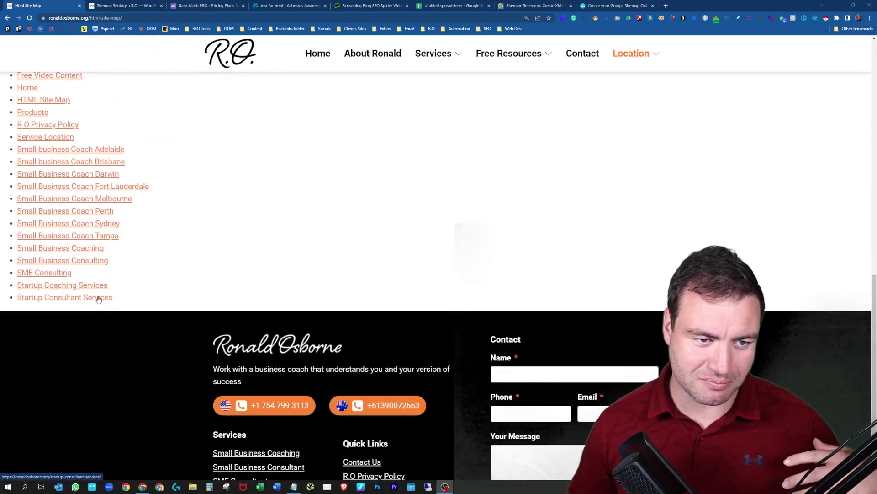
scroll(83, 205, up, 2)
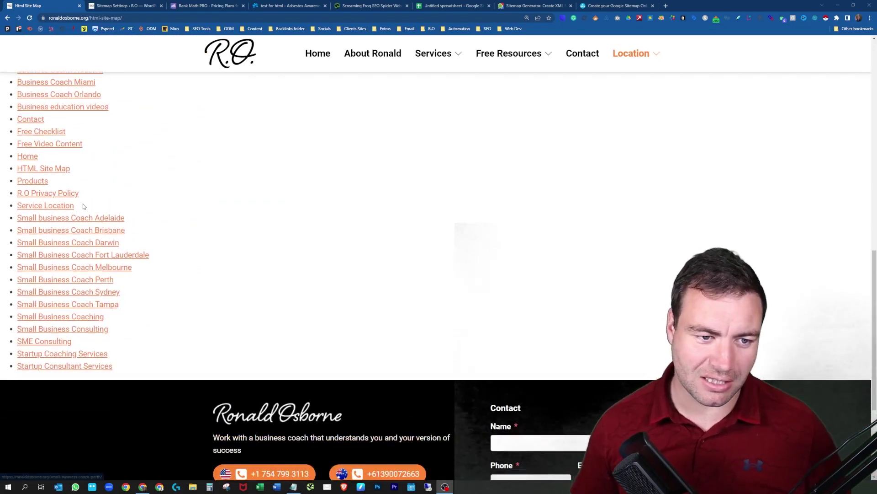
scroll(83, 207, up, 15)
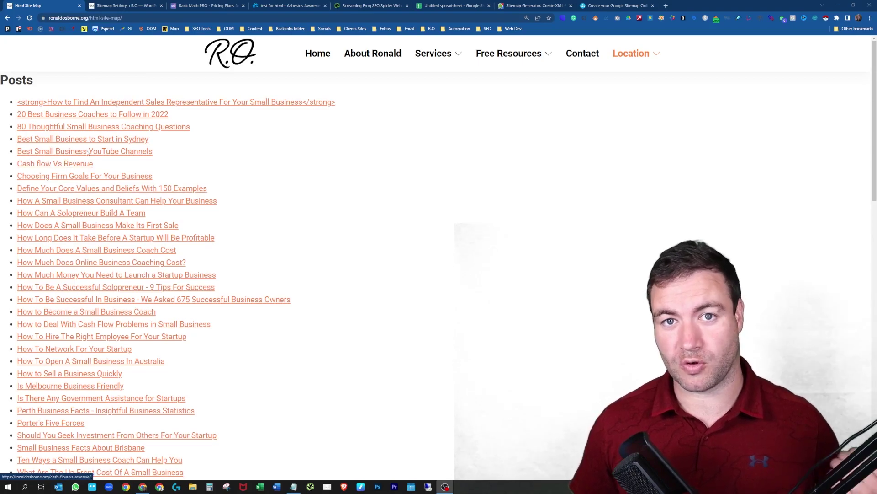
click(220, 7)
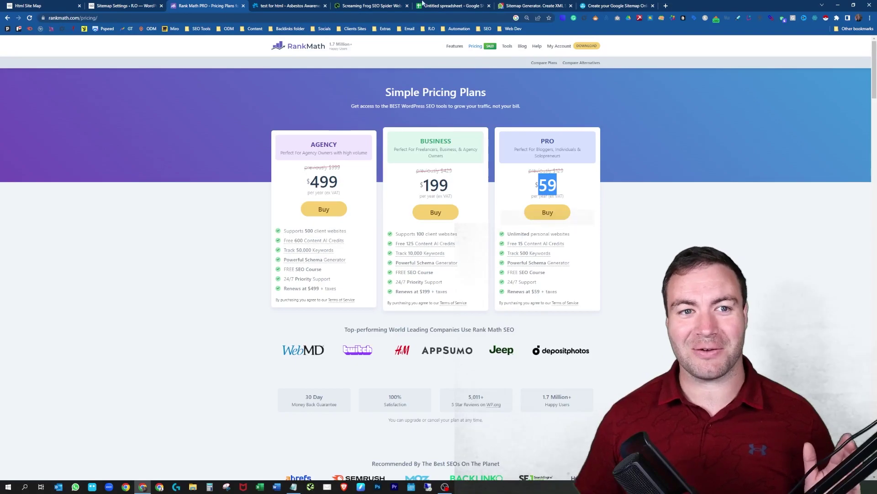
click(50, 5)
scroll(176, 233, down, 9)
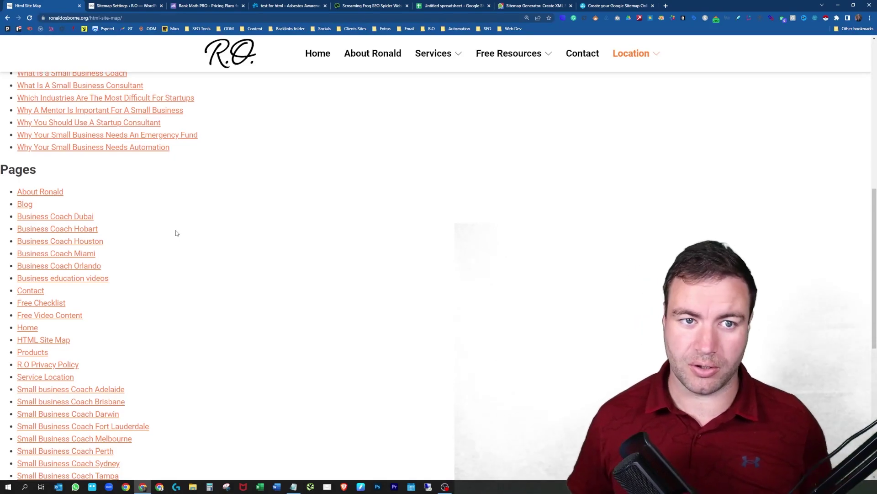
Open Rank Math's HTML Sitemap settings and check the sort options, keeping alphabetical order
click(143, 5)
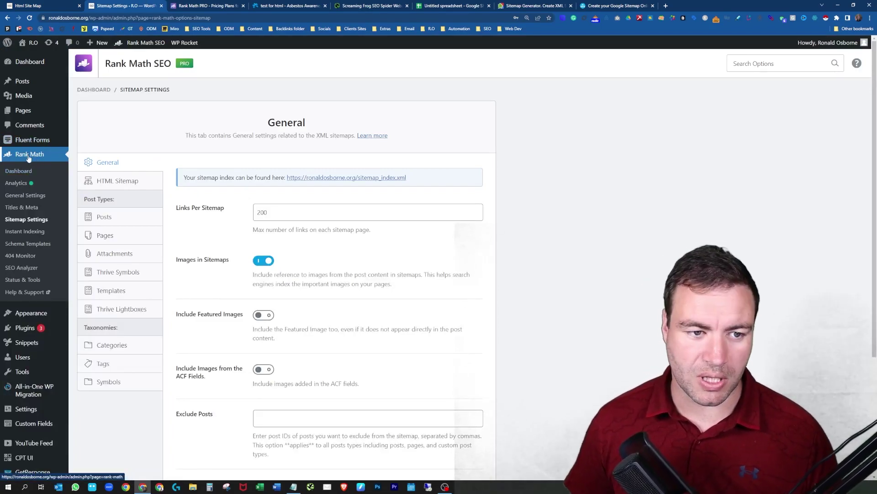
click(38, 221)
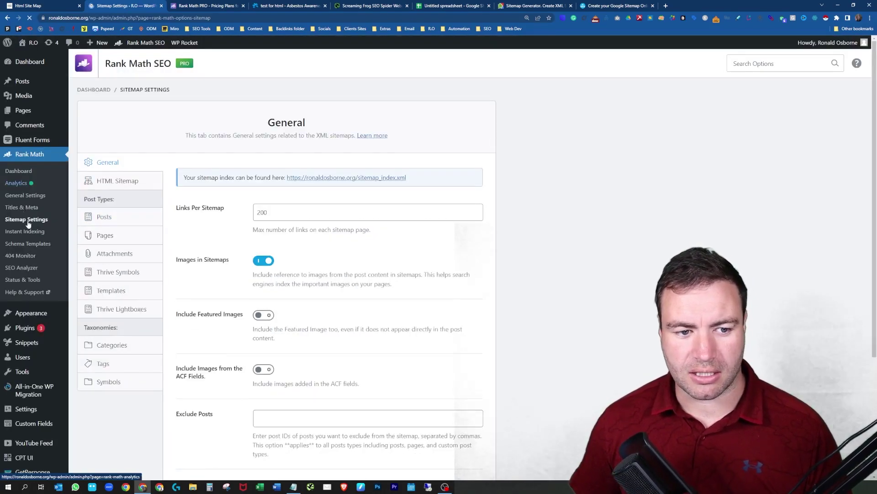
click(130, 180)
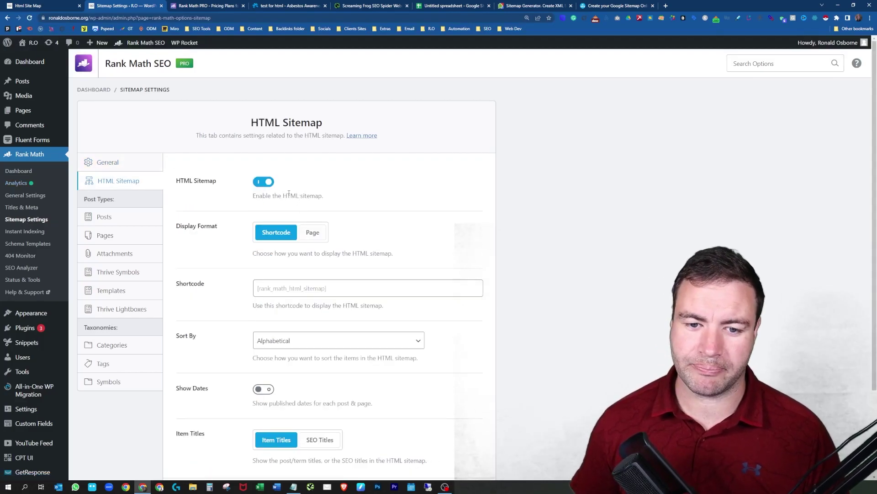
scroll(288, 193, down, 2)
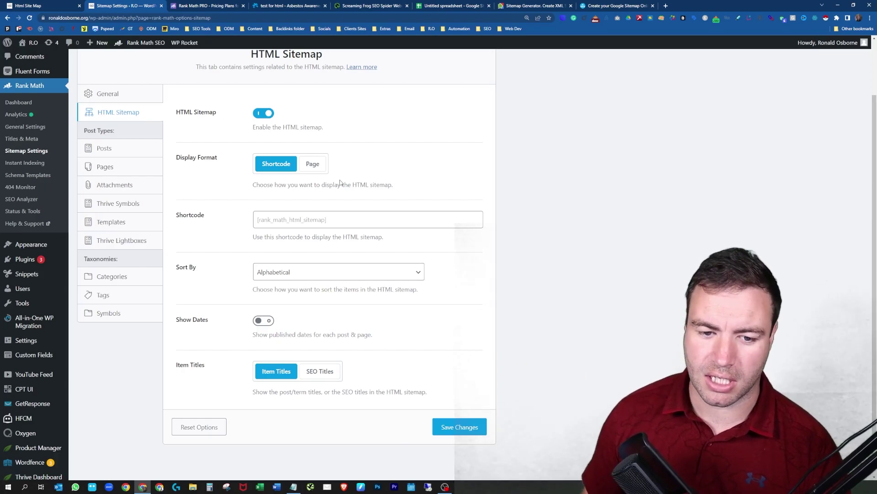
click(334, 274)
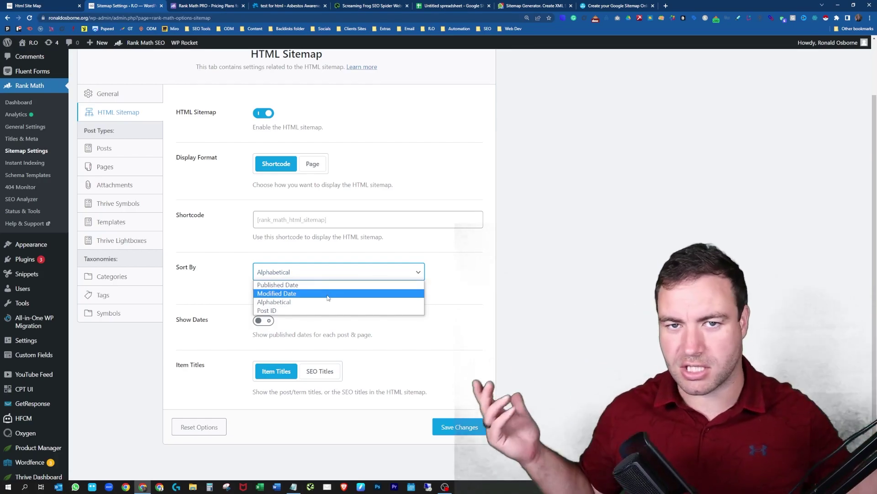
click(214, 285)
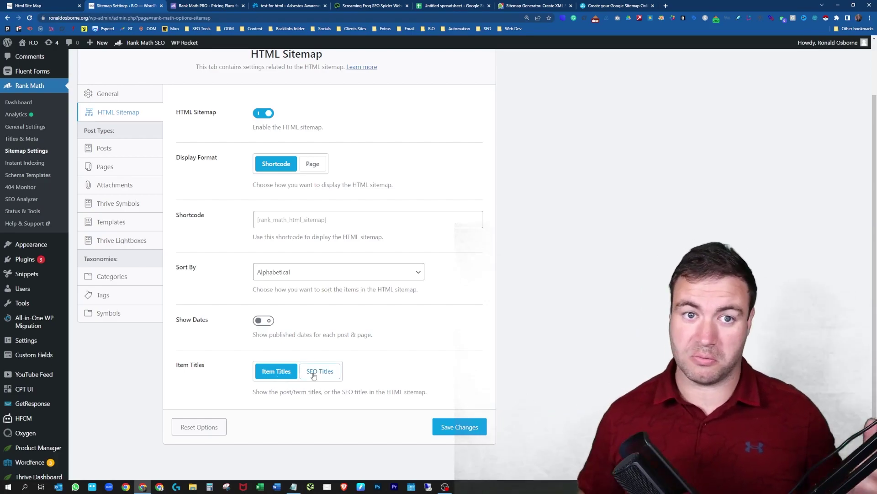
Compare with the live sitemap page, then switch the HTML sitemap to list SEO titles
click(47, 4)
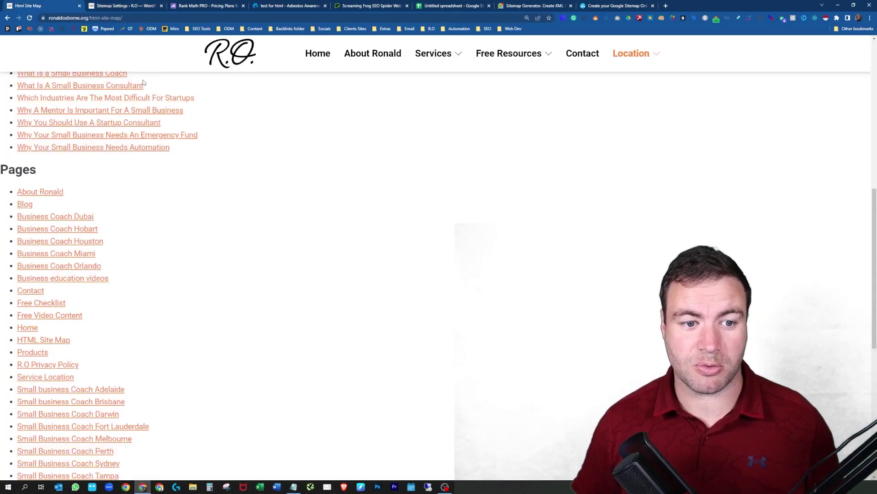
scroll(135, 212, up, 10)
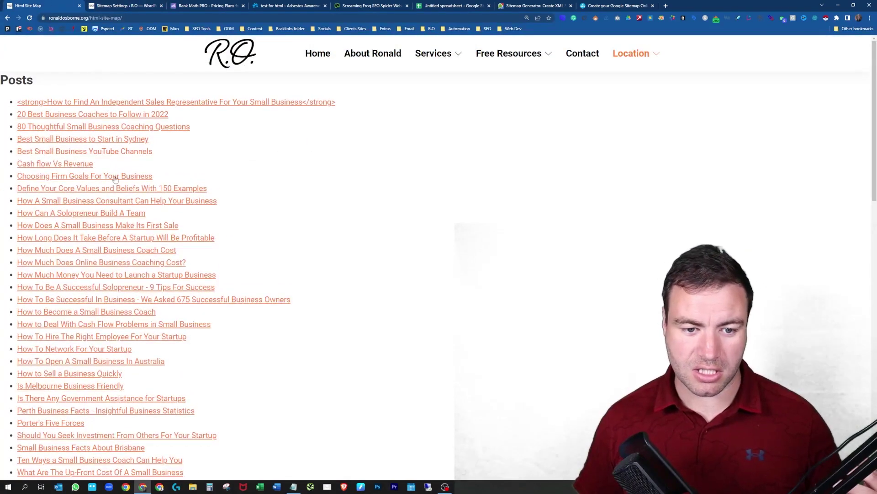
click(131, 5)
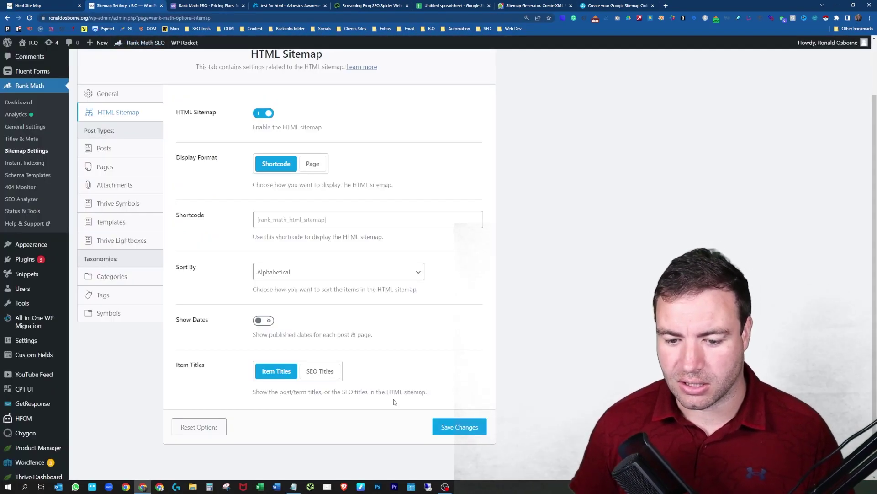
click(320, 370)
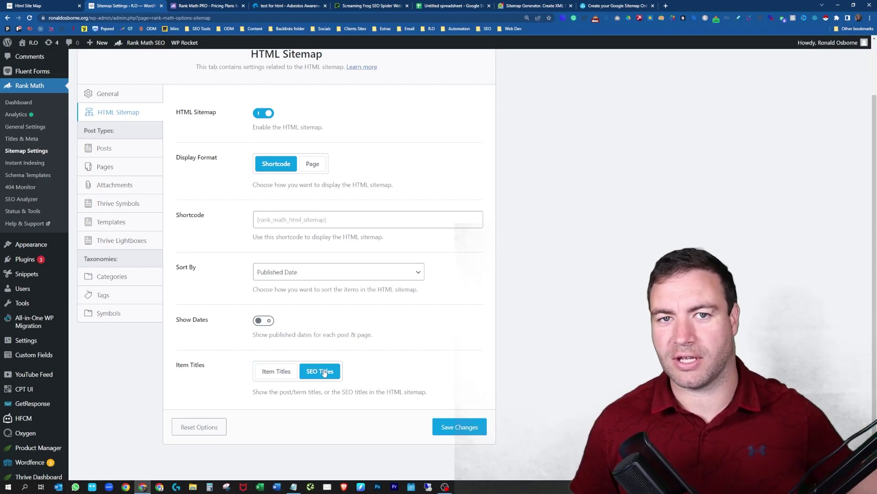
Review the Posts, Pages and Templates sitemap settings in Rank Math
click(114, 146)
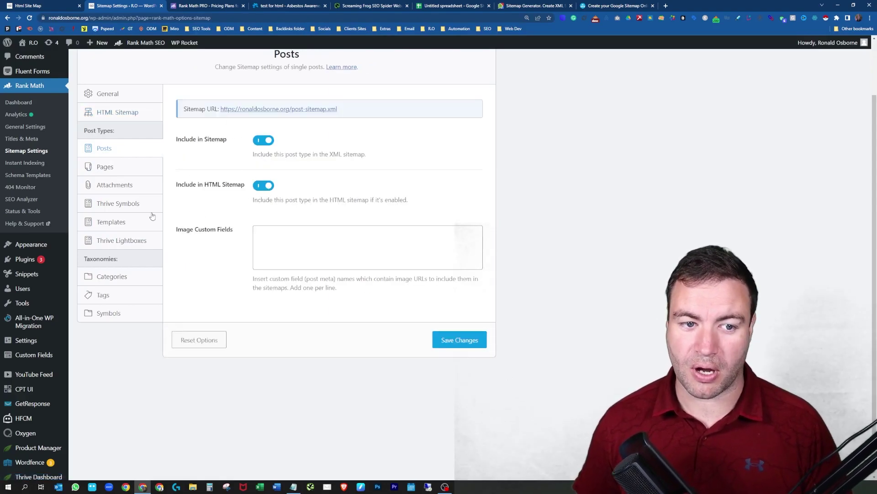
click(101, 167)
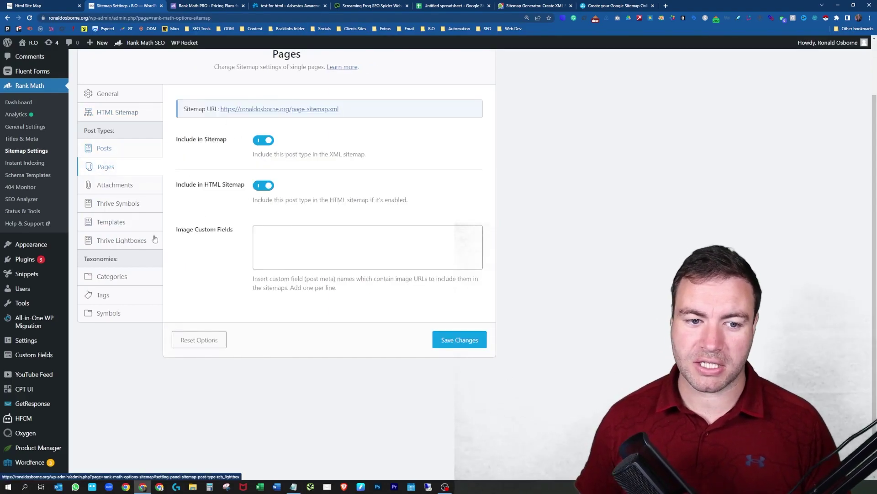
click(130, 223)
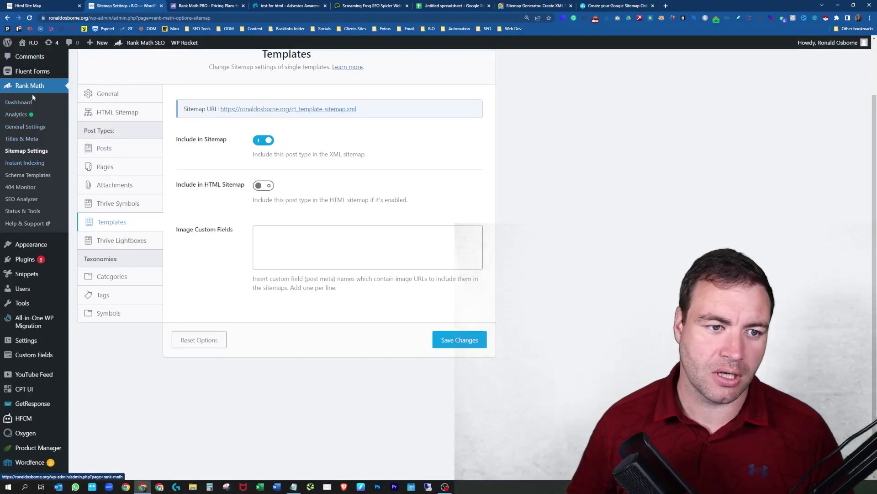
mouse_move(31, 71)
scroll(30, 70, up, 2)
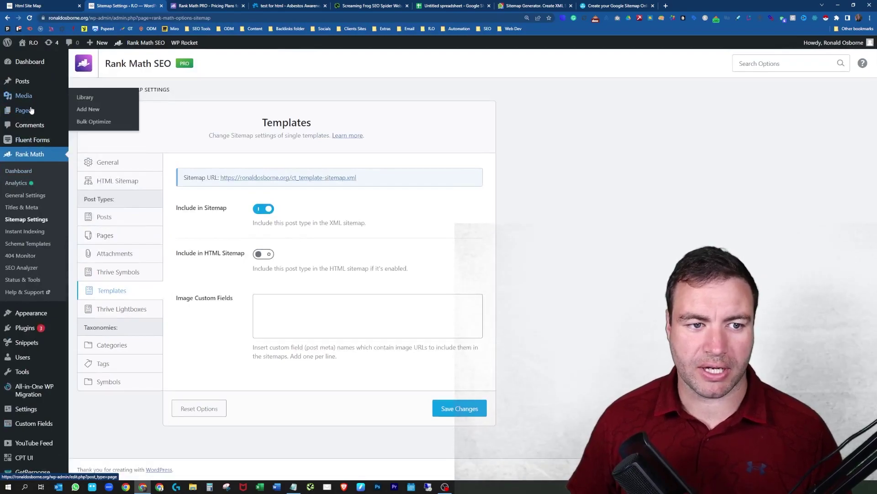
Leave the sitemap settings unsaved for the Pages list and close the Rank Math pricing tab
click(28, 111)
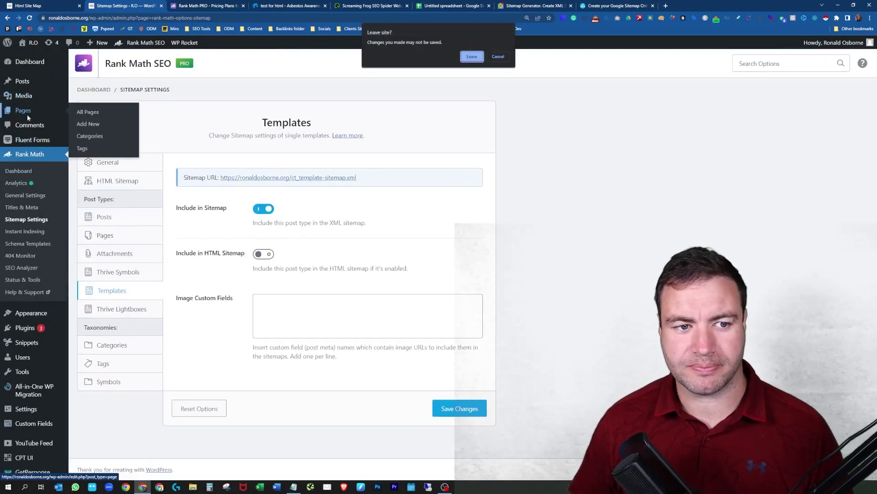
click(472, 57)
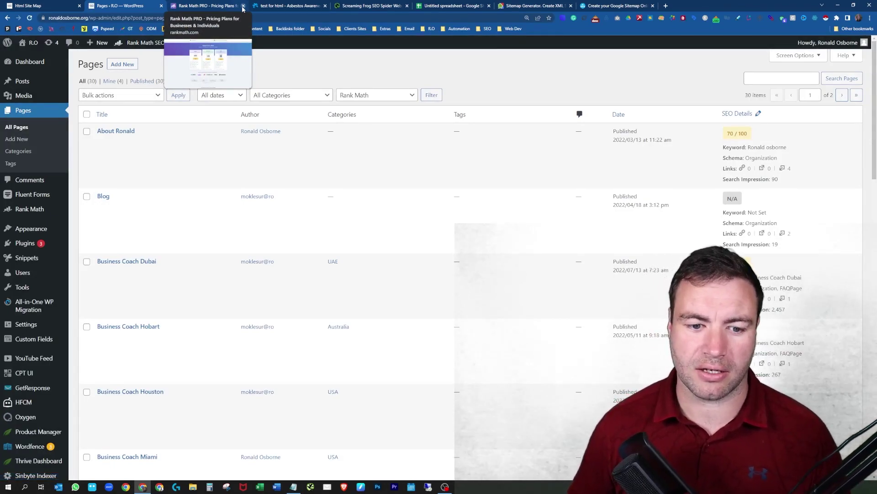
click(243, 7)
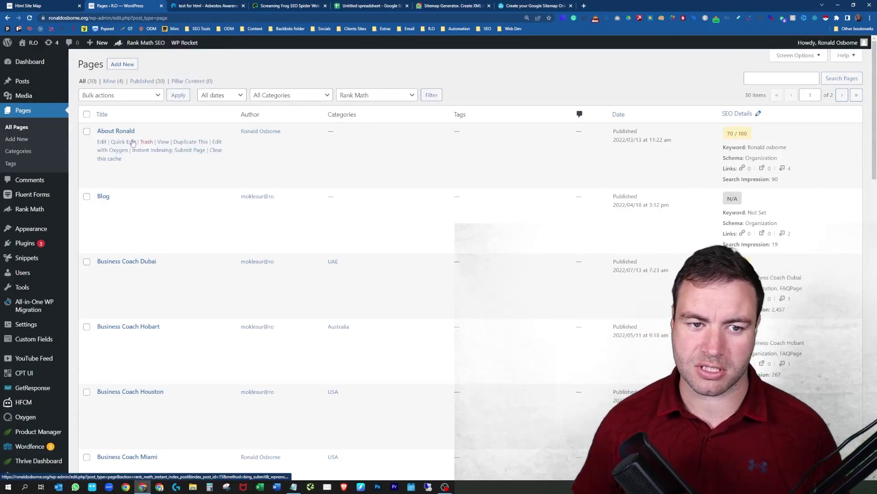
scroll(201, 265, down, 8)
scroll(170, 248, down, 10)
scroll(171, 248, up, 20)
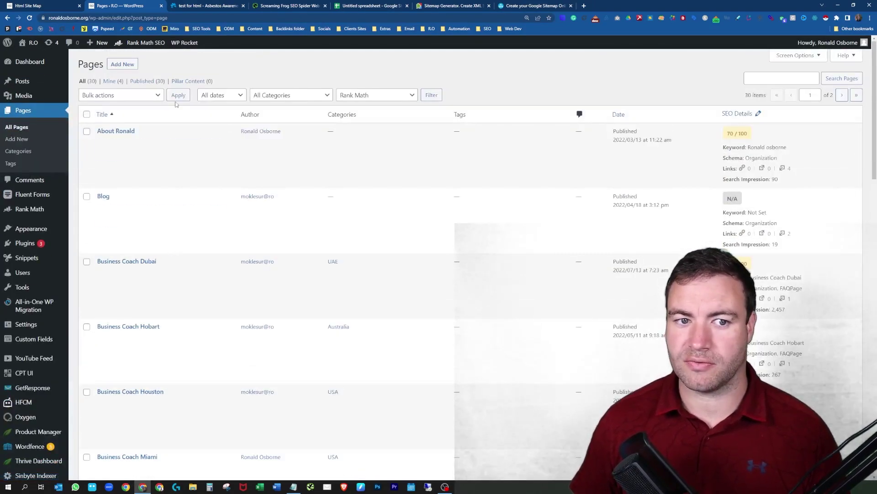
Search pages for 'html' and open the HTML Site Map page in the editor
click(799, 76)
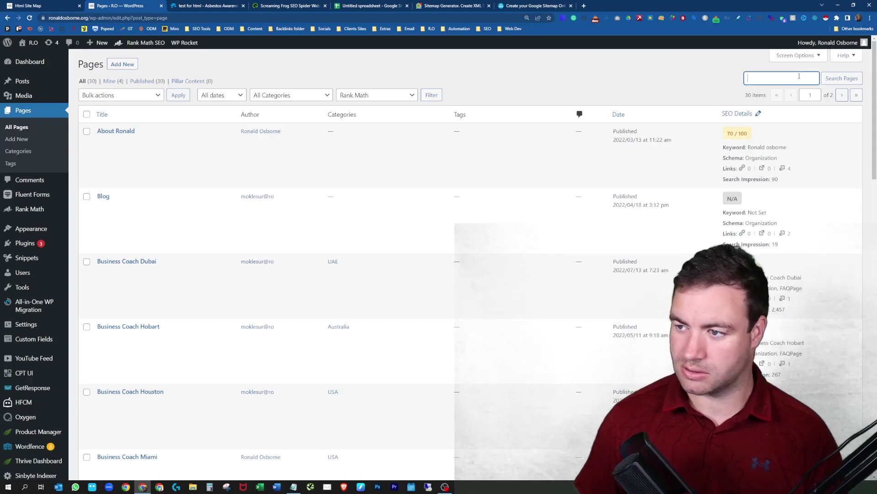
text(html)
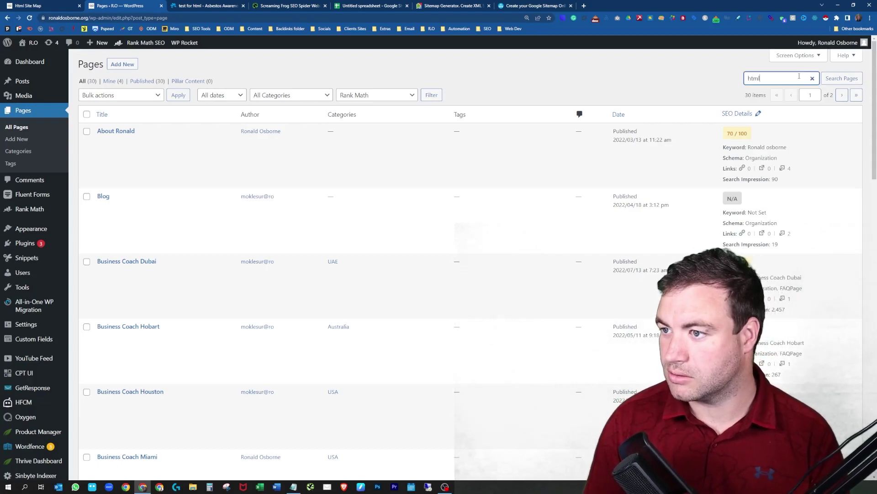
key(Return)
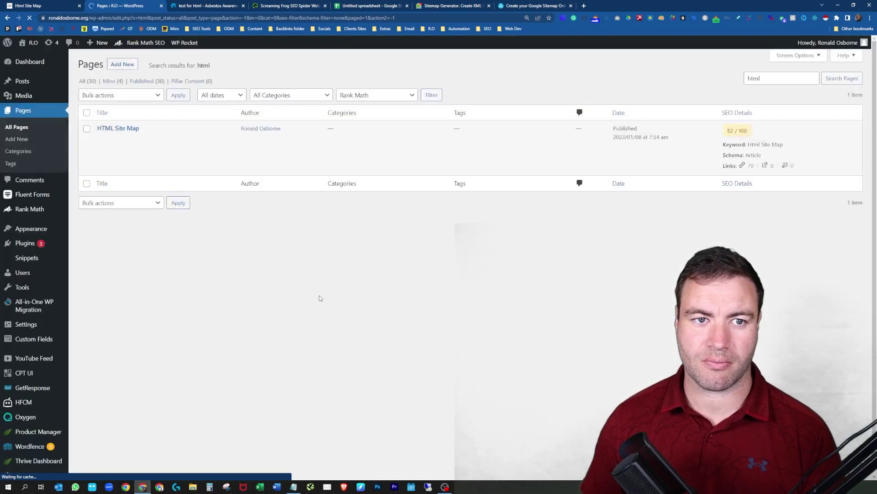
click(119, 130)
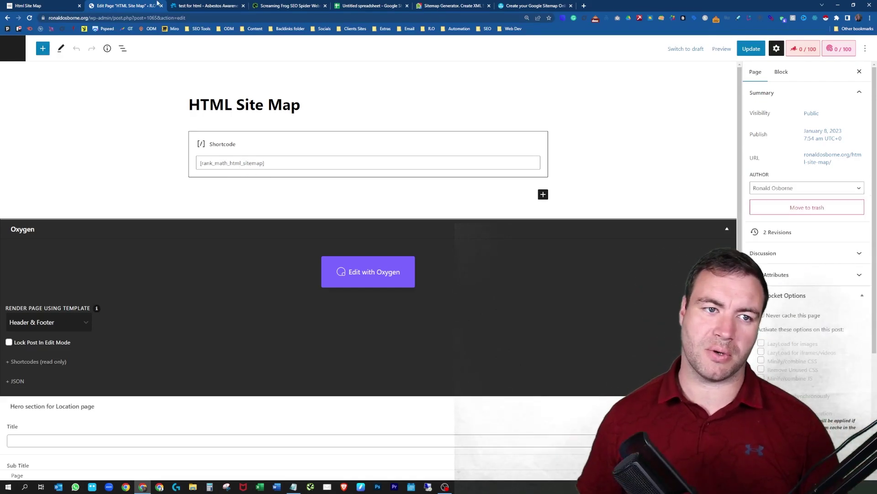
click(54, 5)
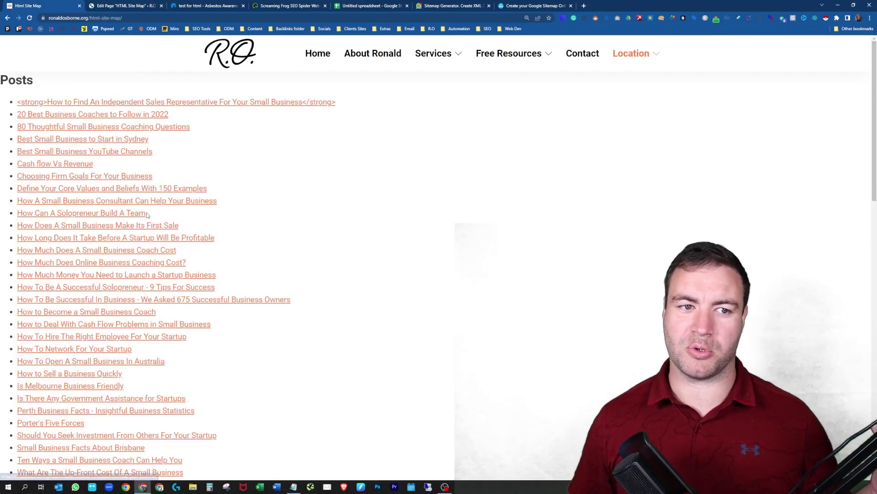
scroll(153, 231, down, 10)
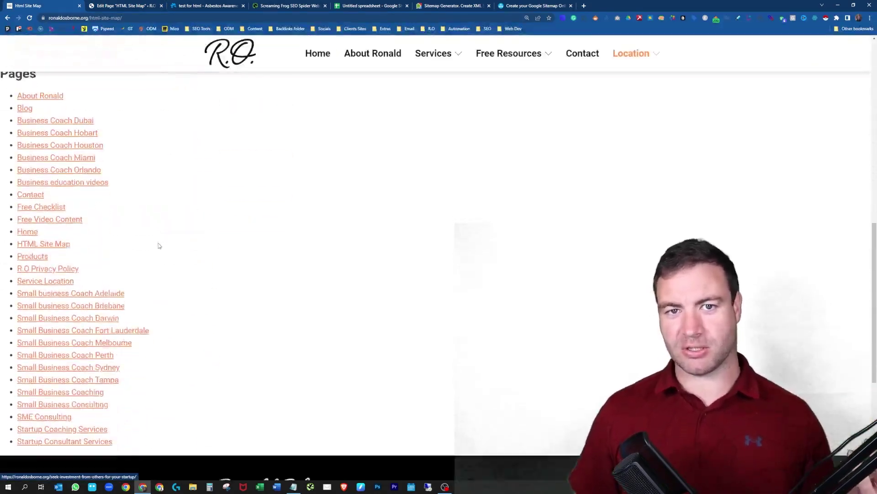
scroll(152, 231, up, 3)
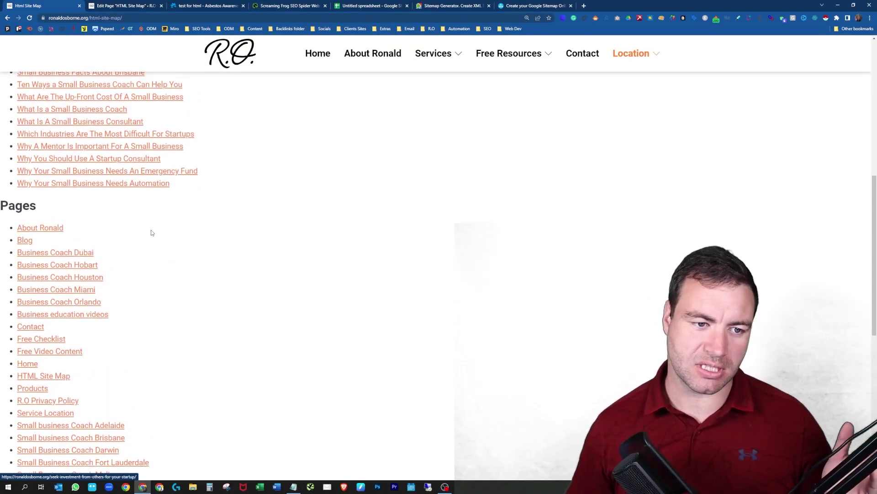
scroll(152, 233, up, 5)
scroll(136, 298, up, 4)
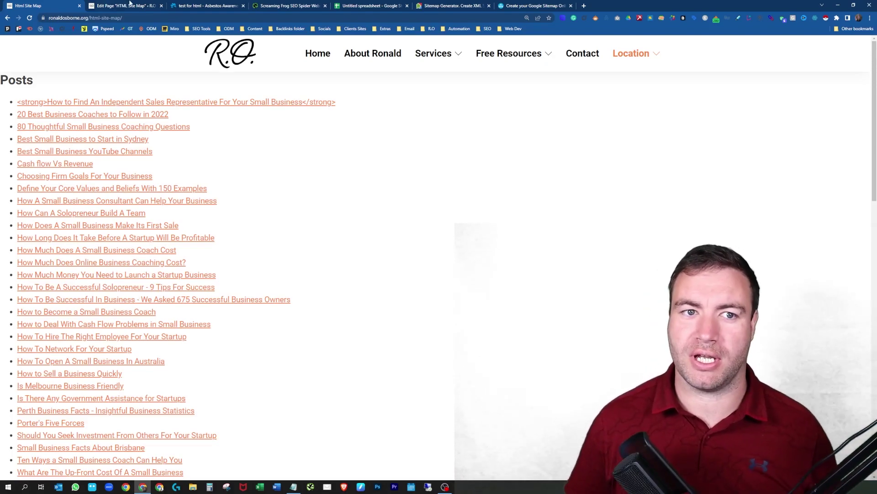
Switch to the Asbestos Awareness site and list all 19 pages under Pages > All Pages
click(218, 6)
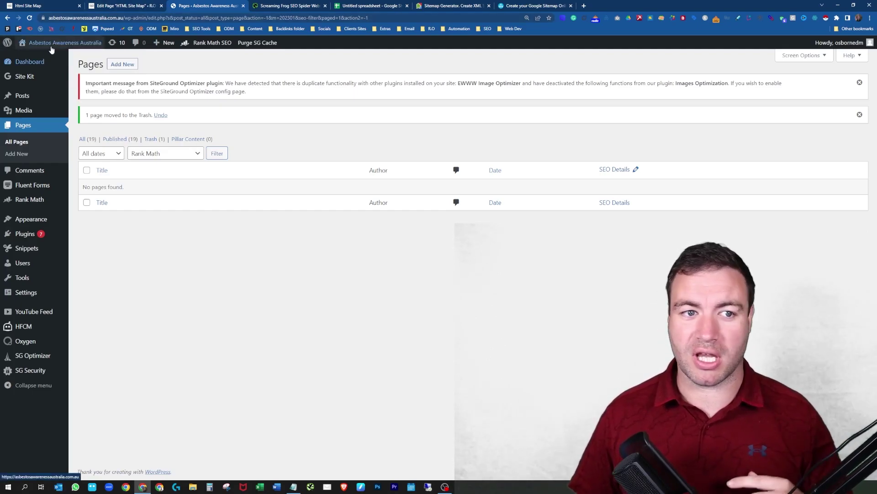
mouse_move(52, 50)
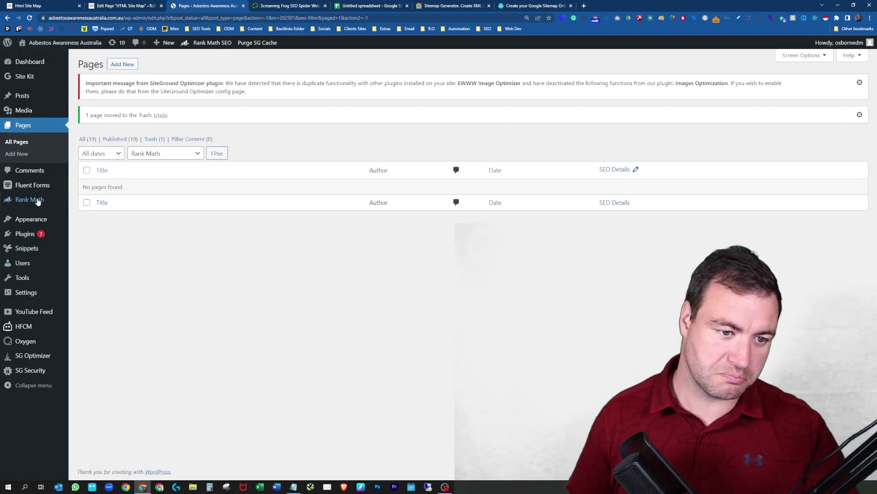
mouse_move(39, 200)
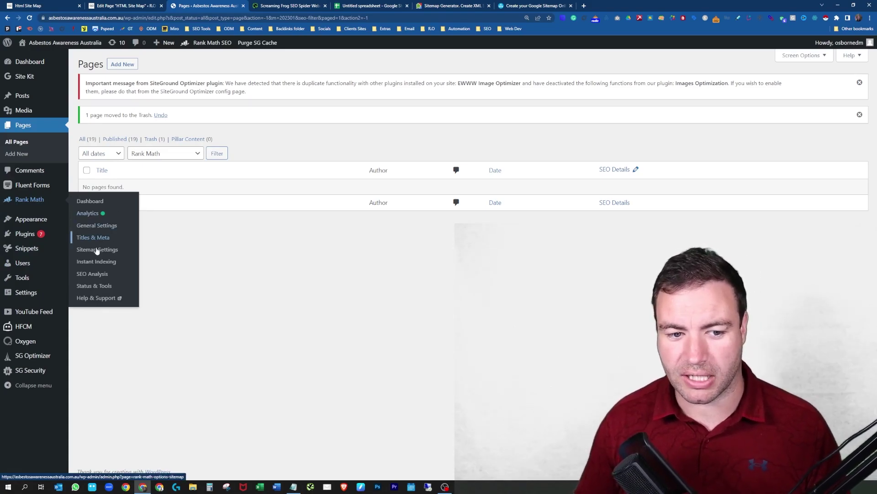
mouse_move(56, 254)
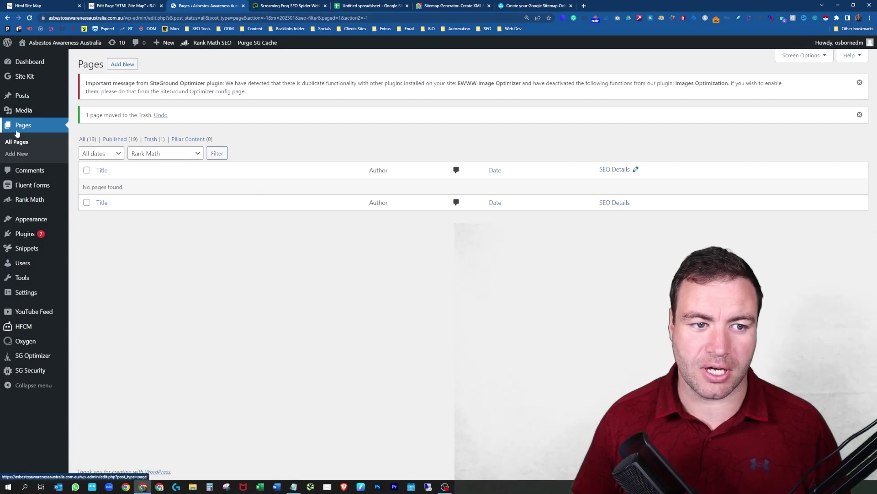
click(47, 120)
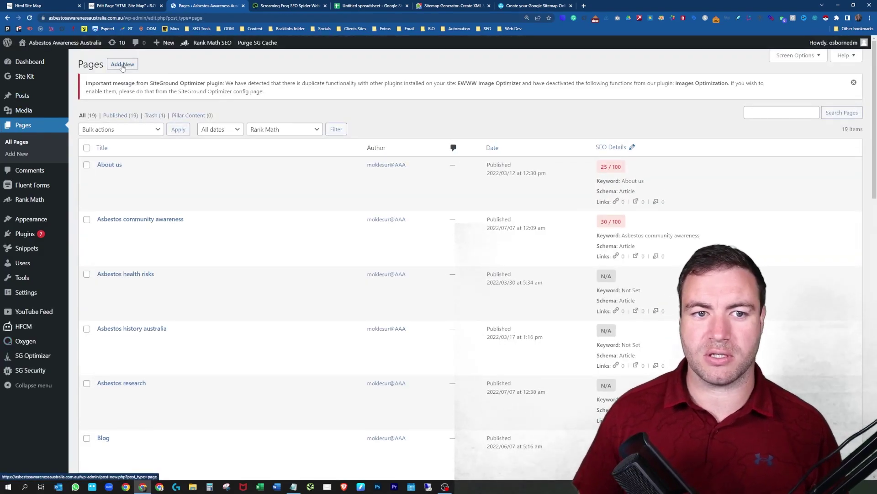
Create a new page using the Header and footer template, titled 'HTML Sitemap'
click(123, 65)
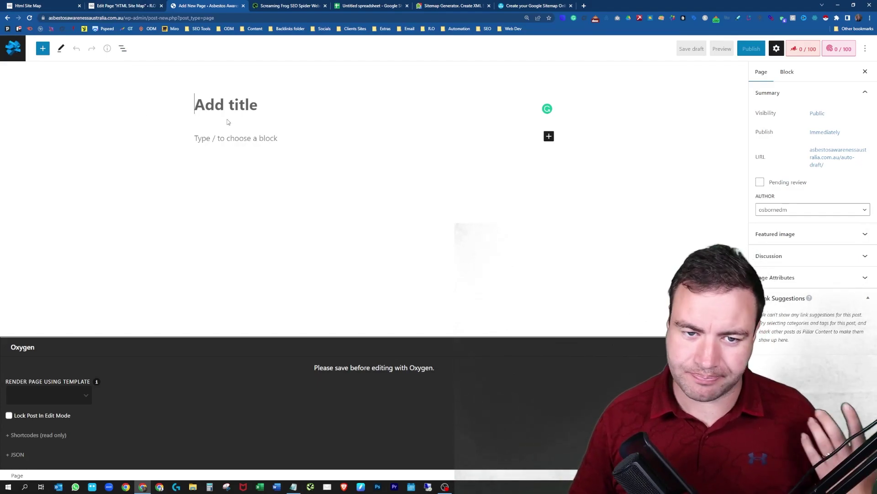
click(81, 401)
click(73, 416)
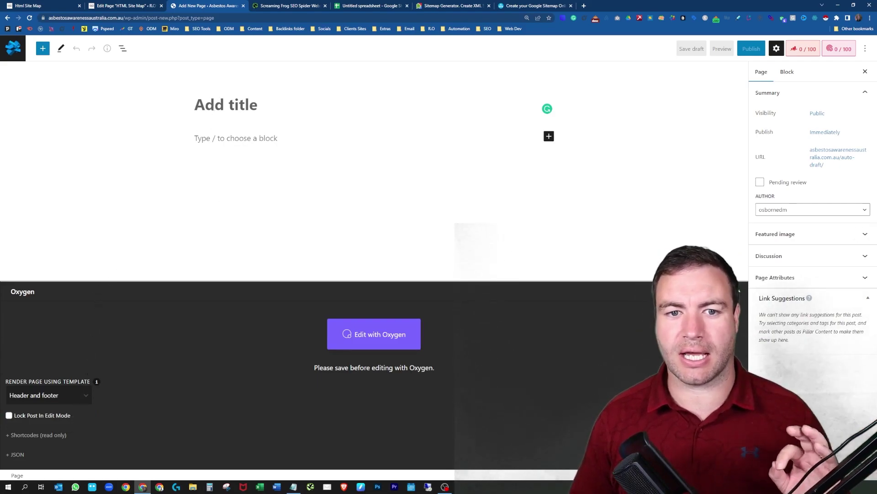
click(220, 105)
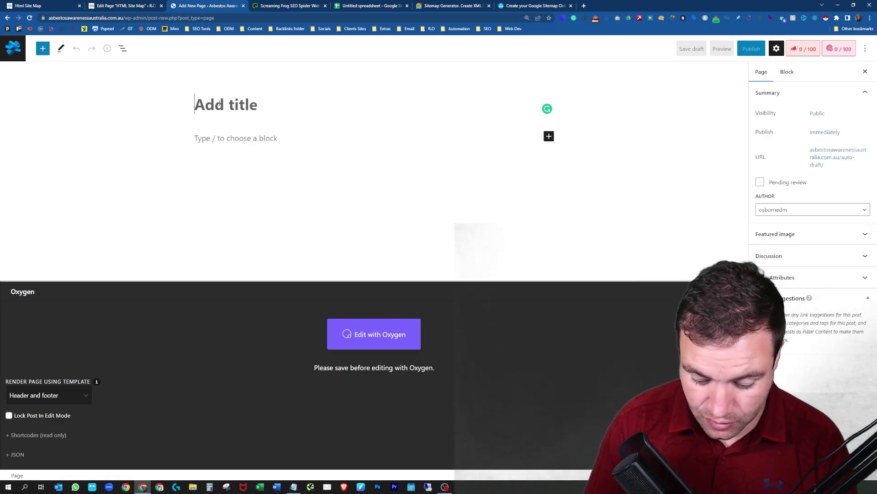
text(H)
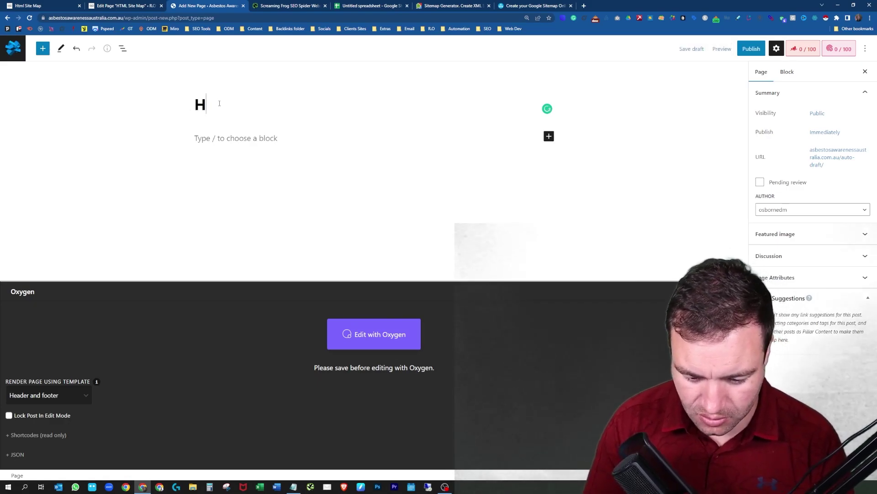
text(TML Sitemap)
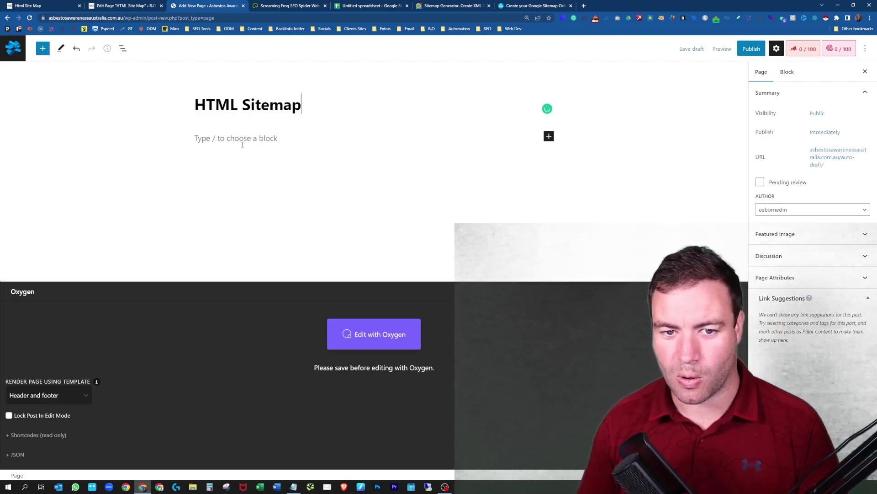
Publish the HTML Sitemap page and launch it in the Oxygen builder
click(251, 166)
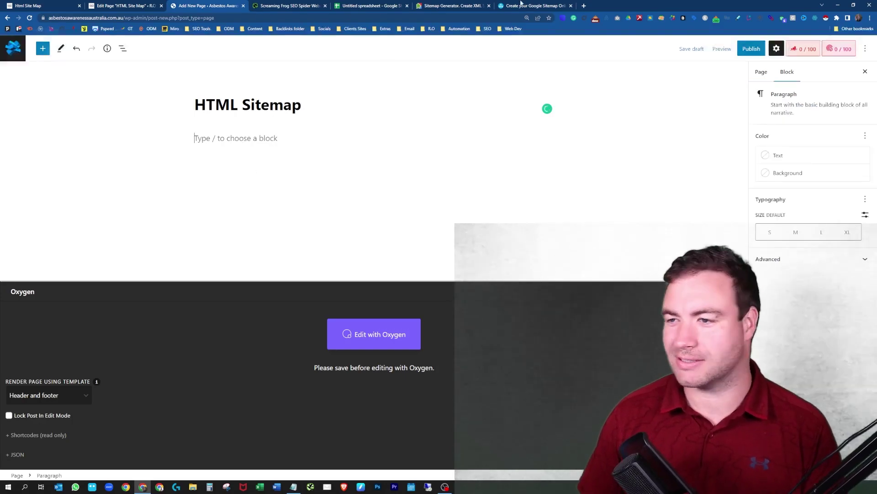
click(751, 49)
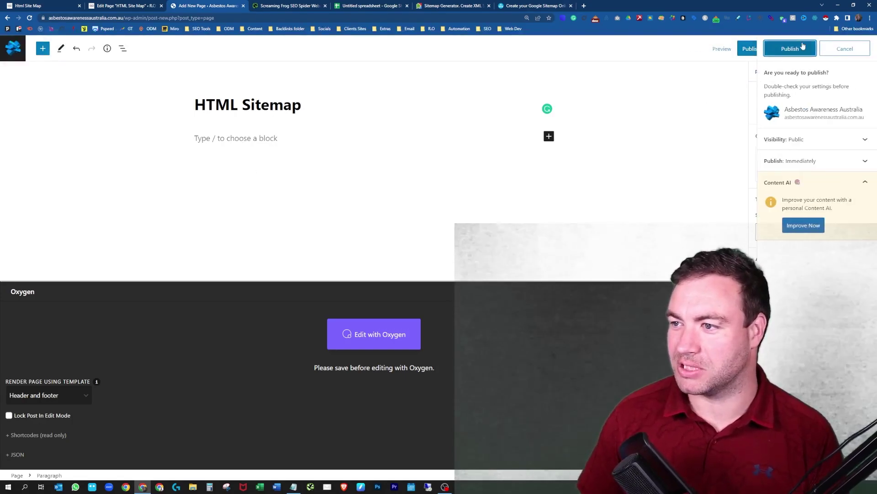
click(802, 47)
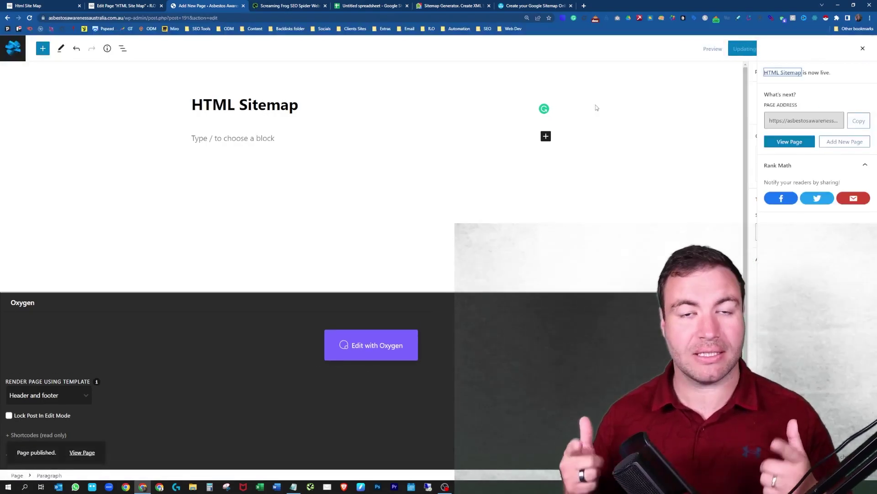
click(390, 355)
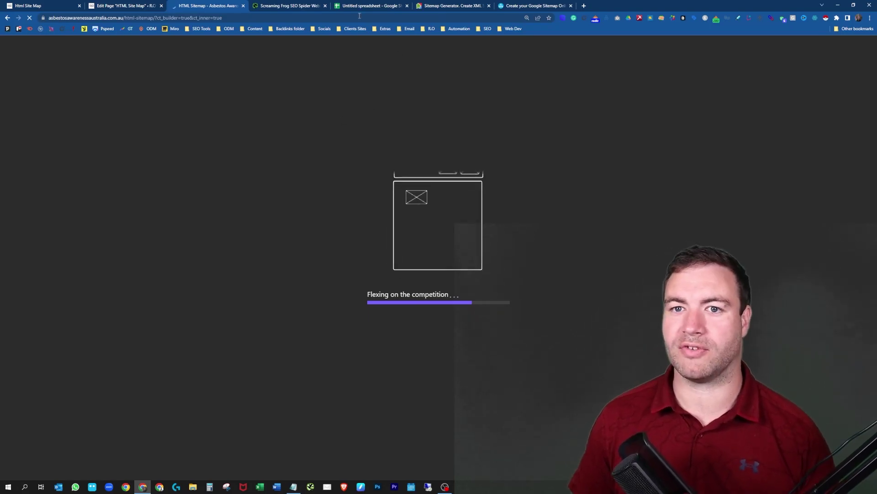
Look over the MySitemapGenerator site, then the XML-Sitemaps.com generator homepage
click(450, 5)
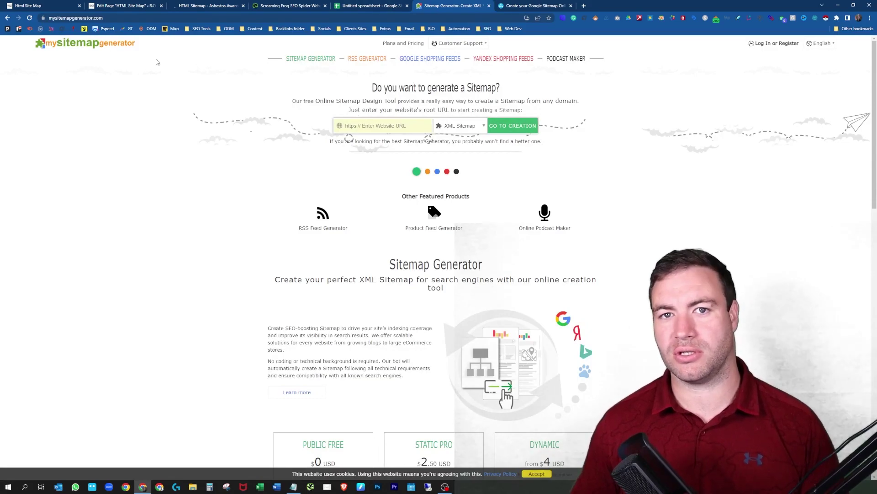
click(512, 7)
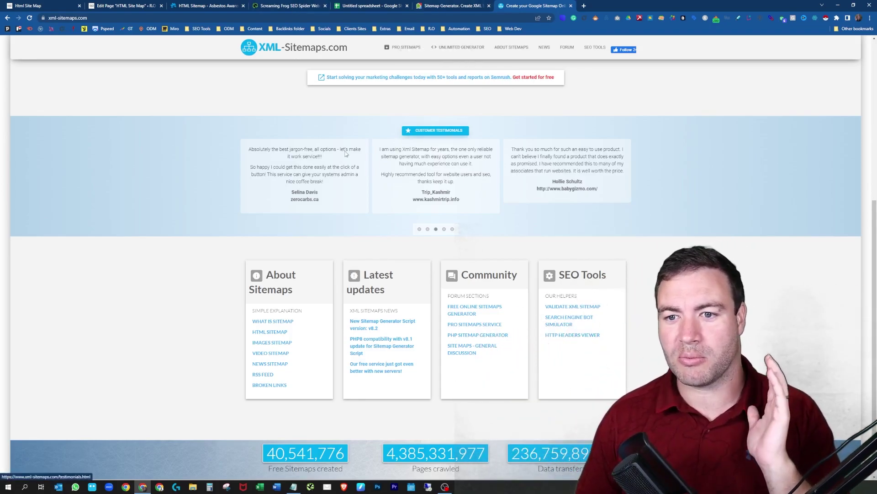
scroll(478, 157, up, 5)
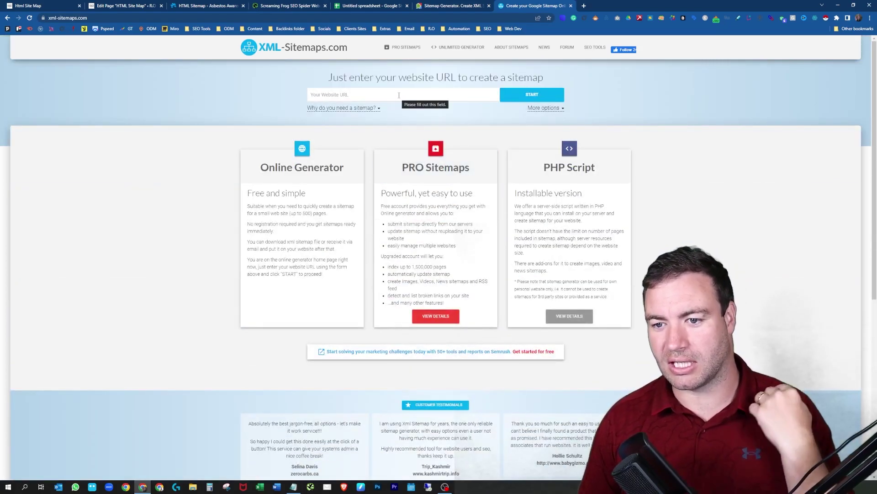
Close the MySitemapGenerator and XML-Sitemaps.com tabs and go to the Screaming Frog SEO Spider page
click(489, 6)
click(489, 6)
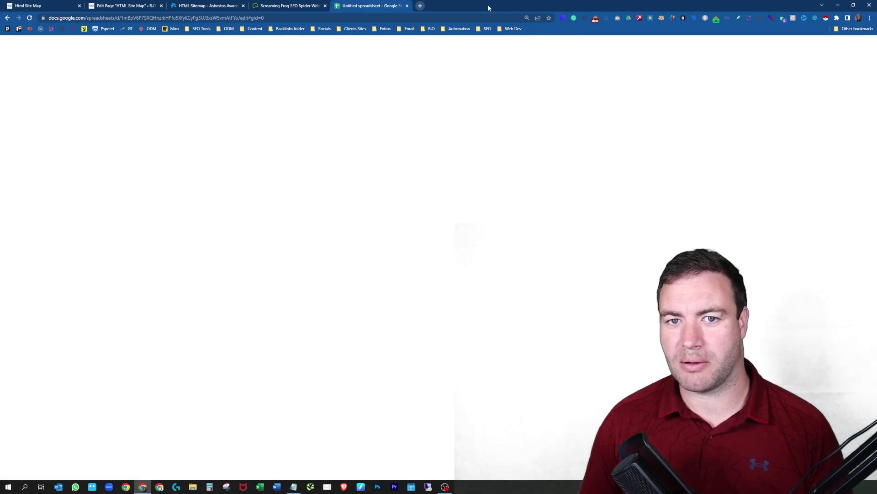
click(276, 10)
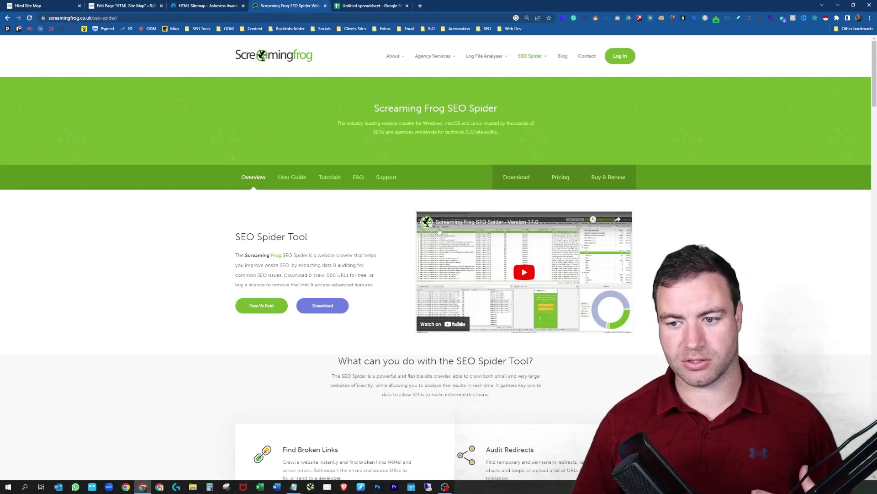
Inspect the crawl spreadsheet's canonical links in column I (I2:I41) and addresses in column A
click(353, 6)
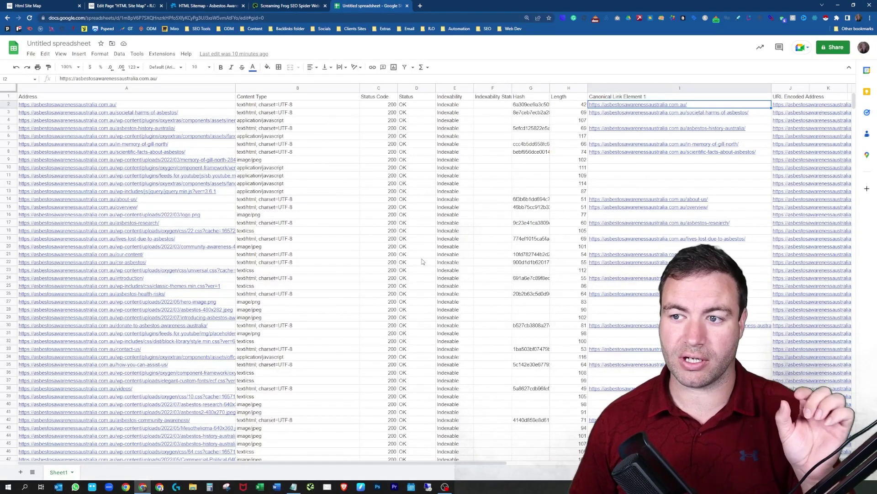
click(664, 88)
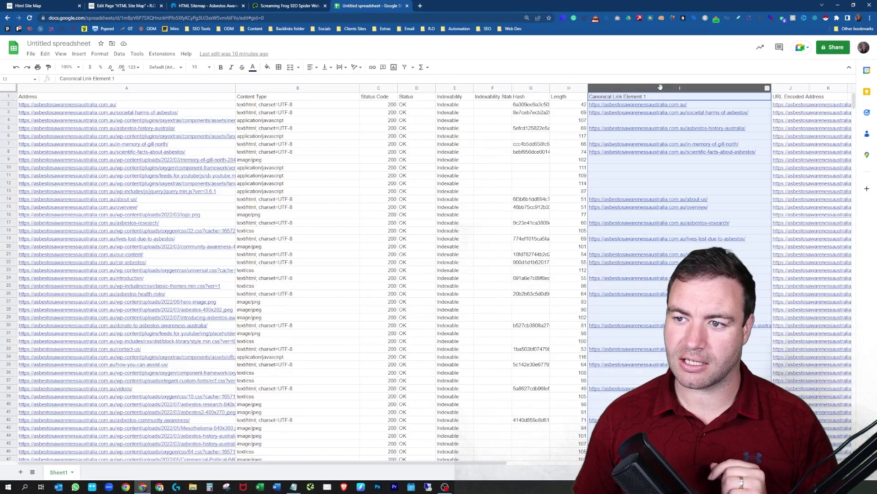
click(640, 113)
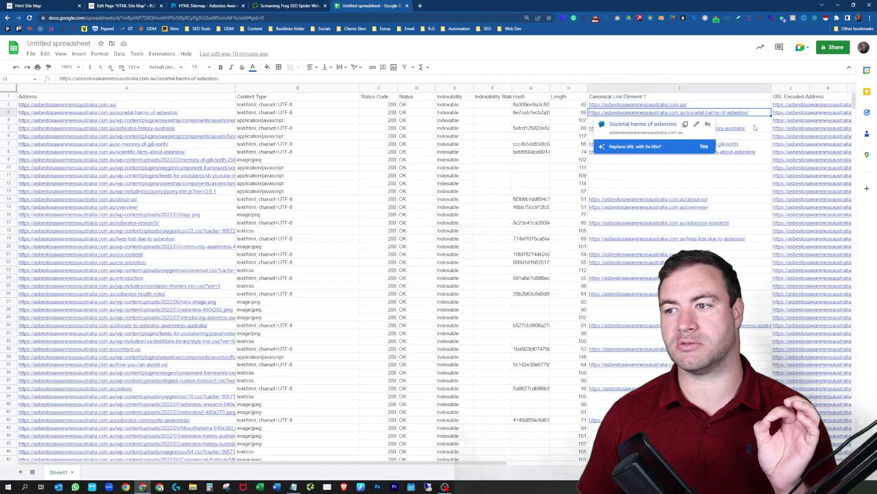
click(755, 128)
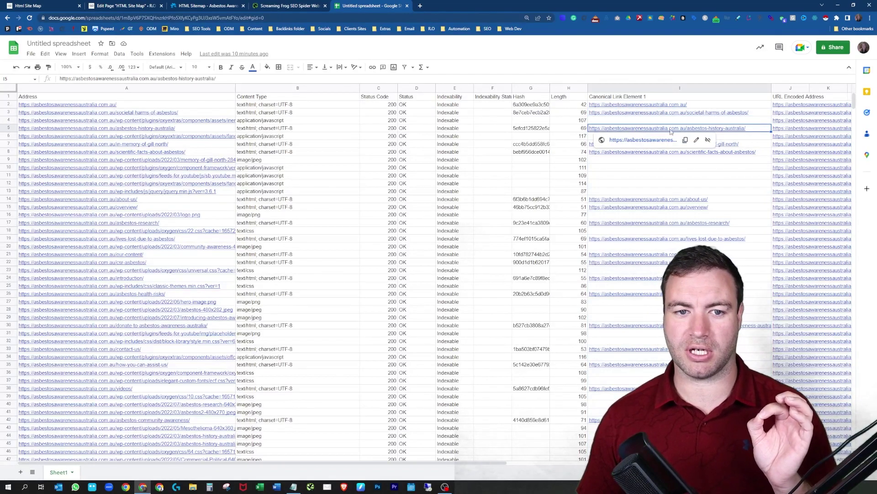
click(194, 113)
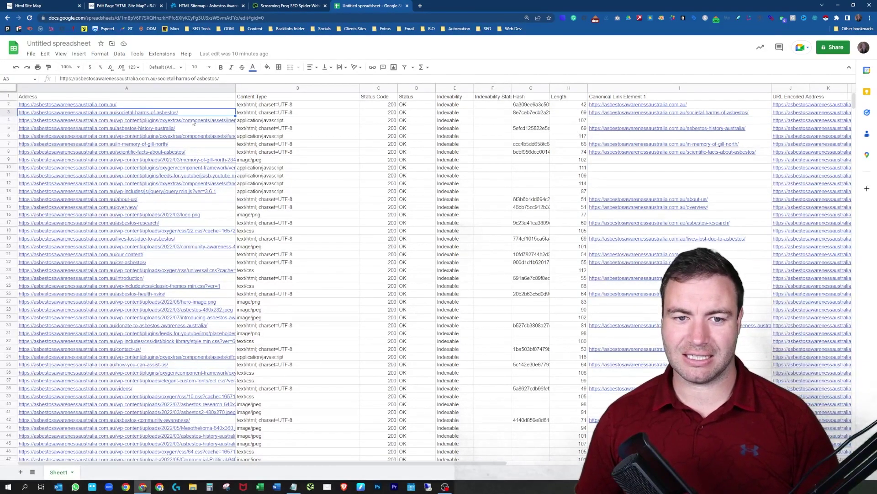
click(193, 121)
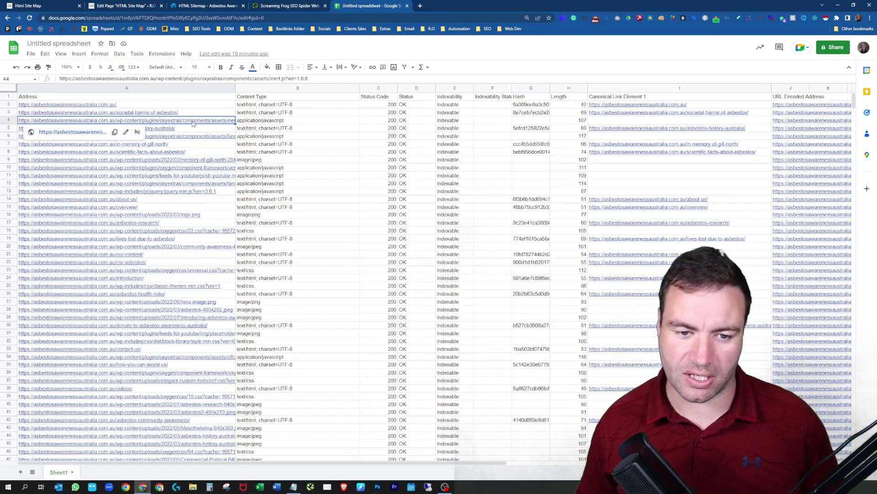
click(214, 215)
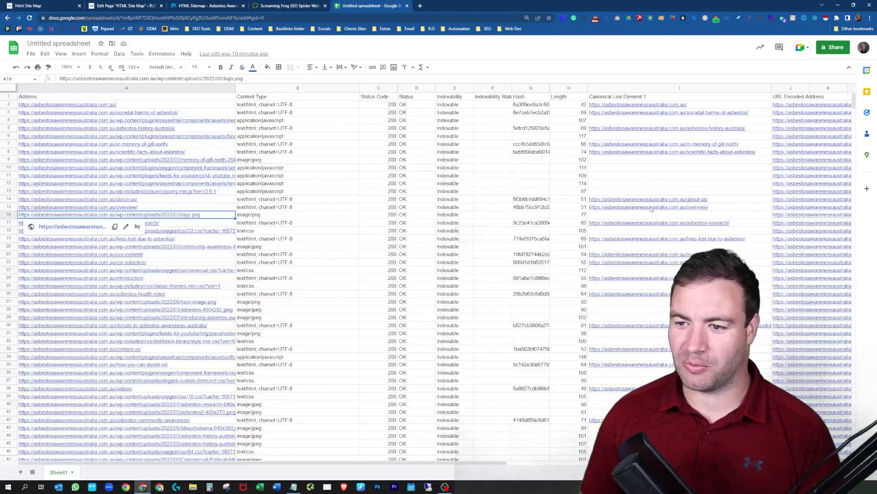
drag(638, 105, 645, 411)
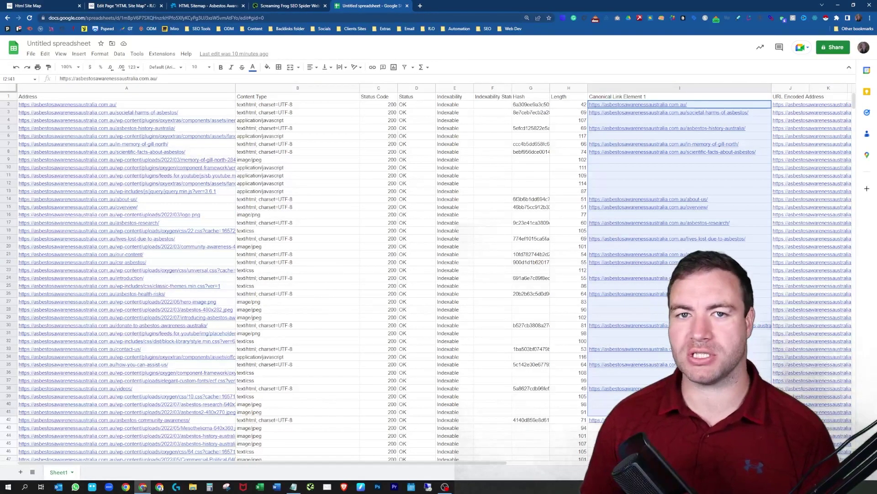
click(698, 161)
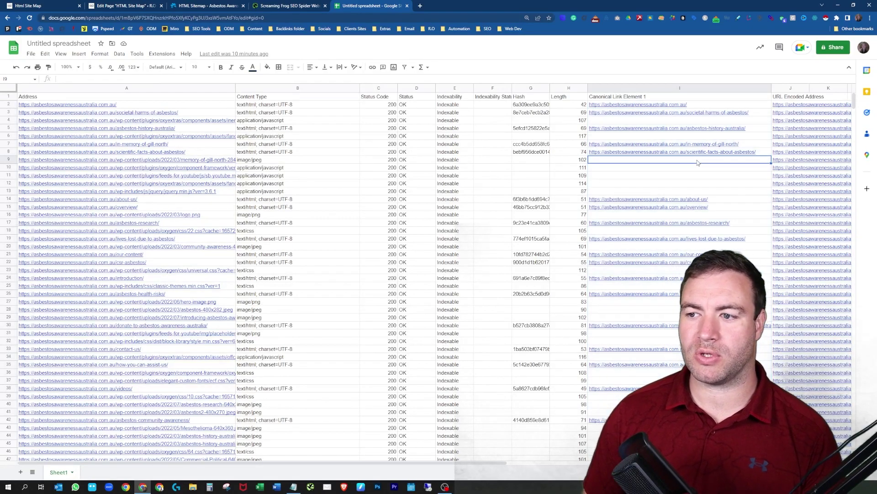
Return to the example HTML sitemap page and scroll its alphabetical Posts list
click(34, 5)
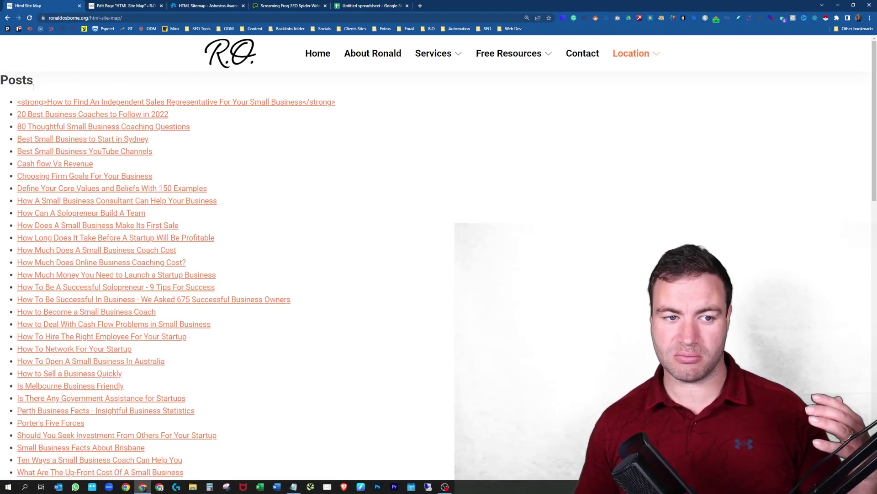
scroll(37, 92, down, 2)
scroll(46, 100, up, 5)
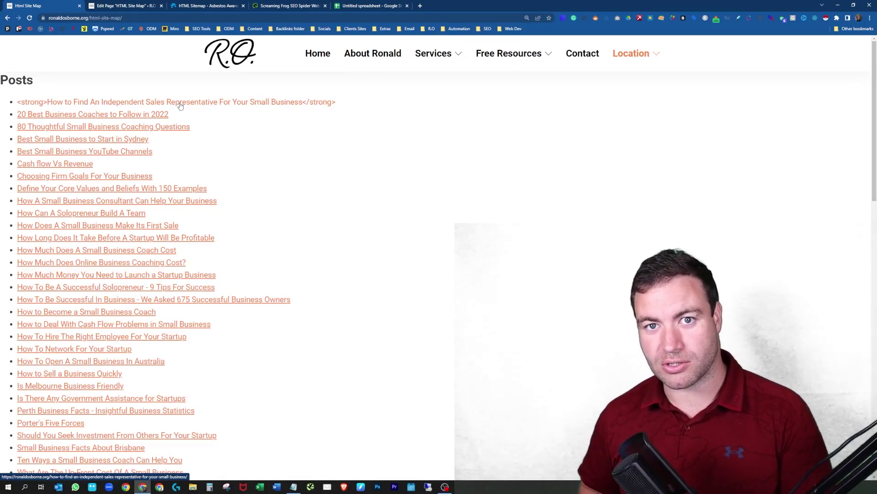
mouse_move(439, 54)
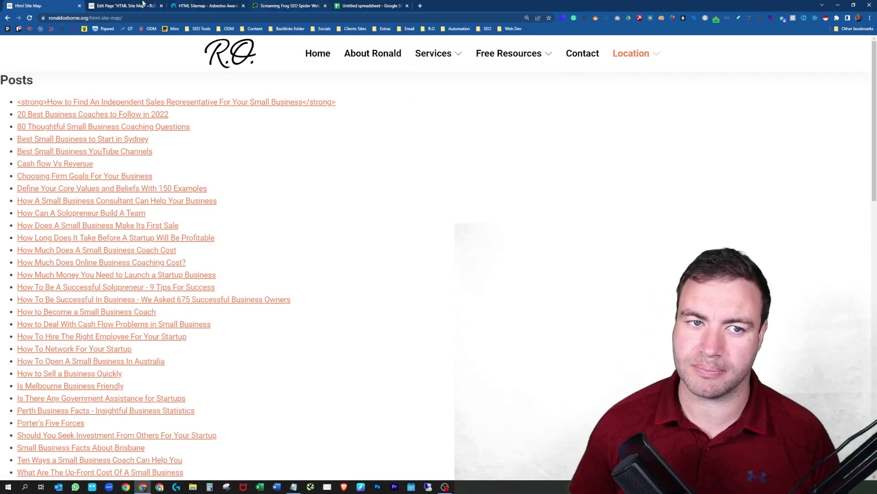
Back on the HTML Sitemap builder page, insert an empty Section from the Containers list
click(212, 6)
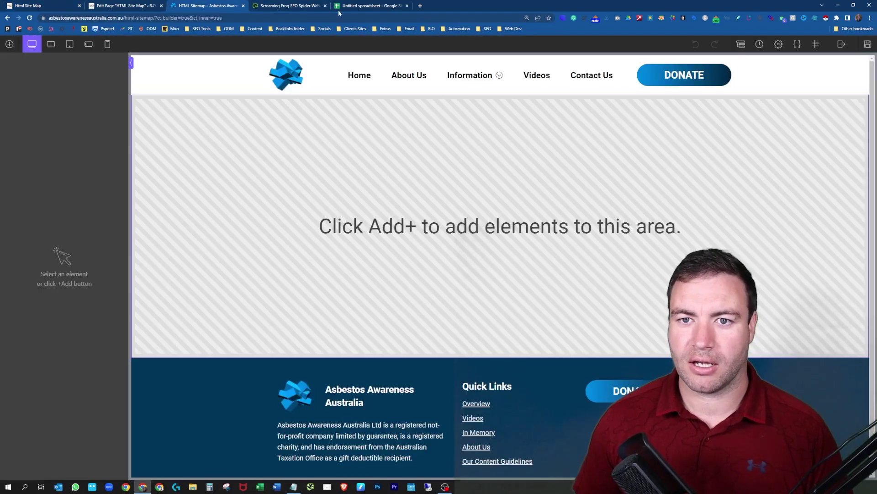
click(354, 7)
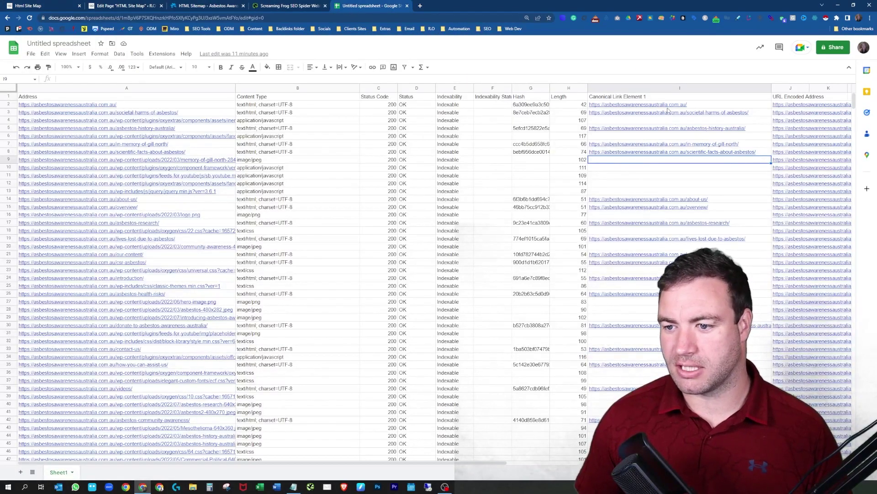
click(219, 5)
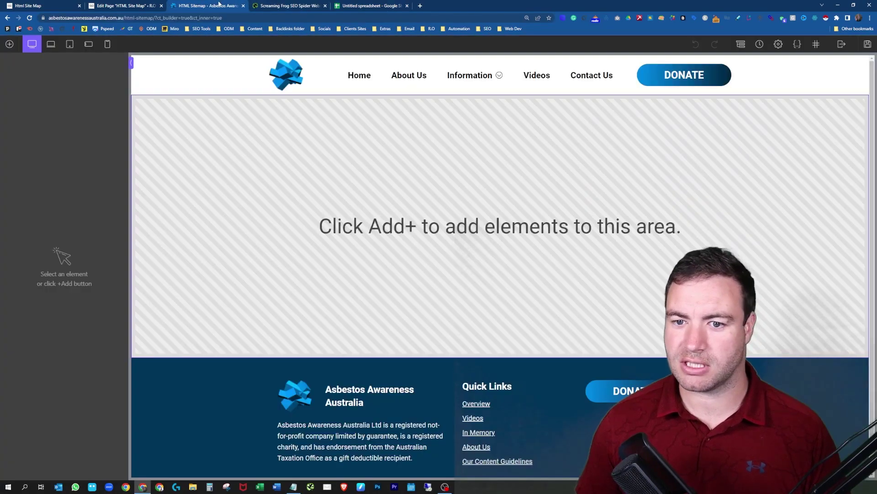
click(9, 45)
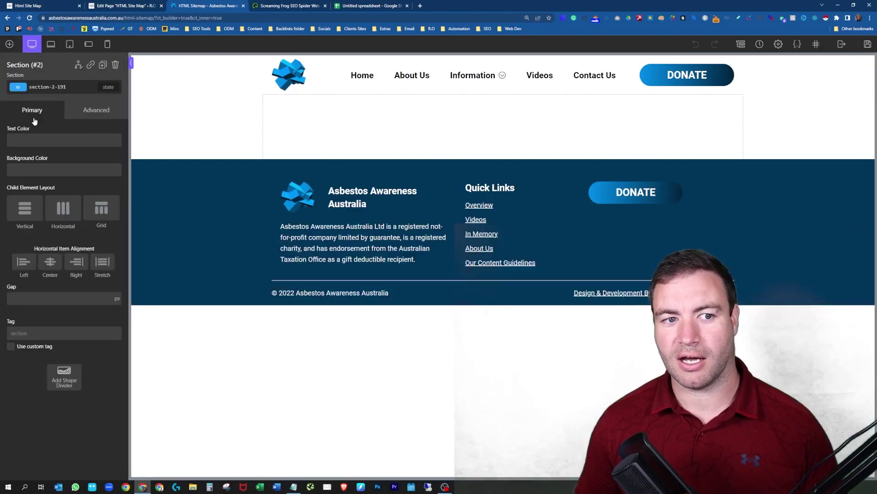
click(34, 121)
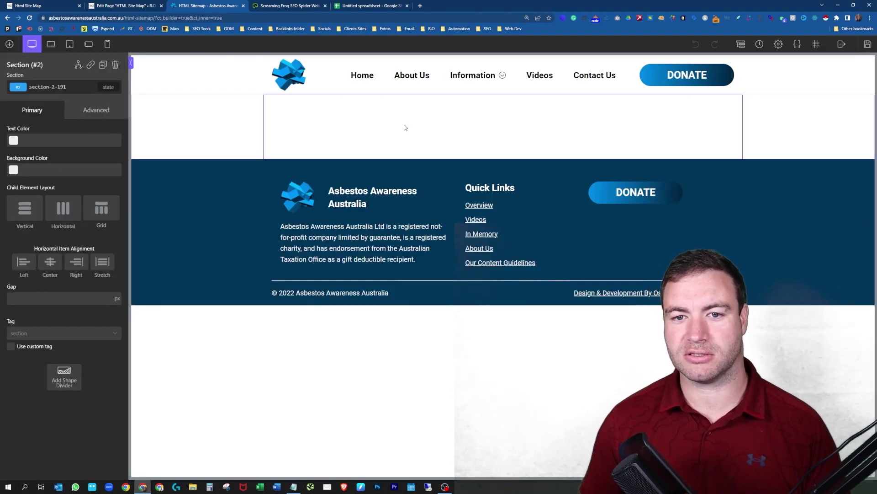
click(11, 45)
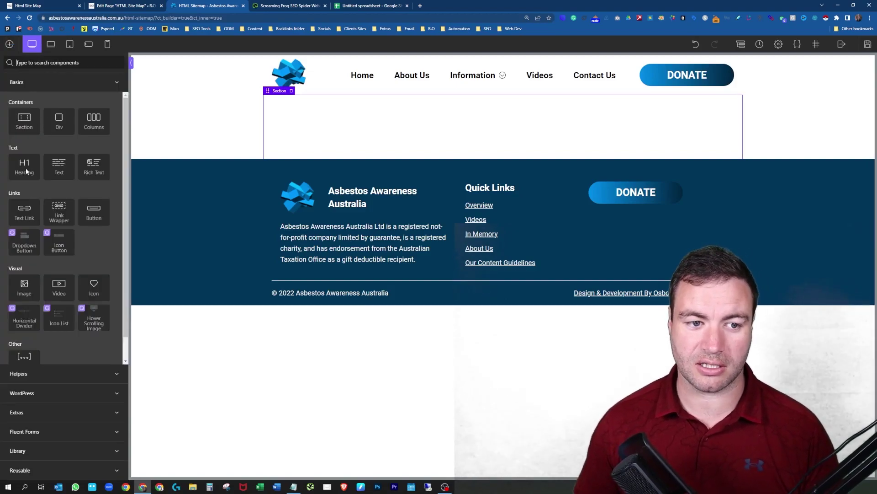
Insert a heading in the section, colour it Global Primary and change its text to 'HTML Sitemap'
click(25, 166)
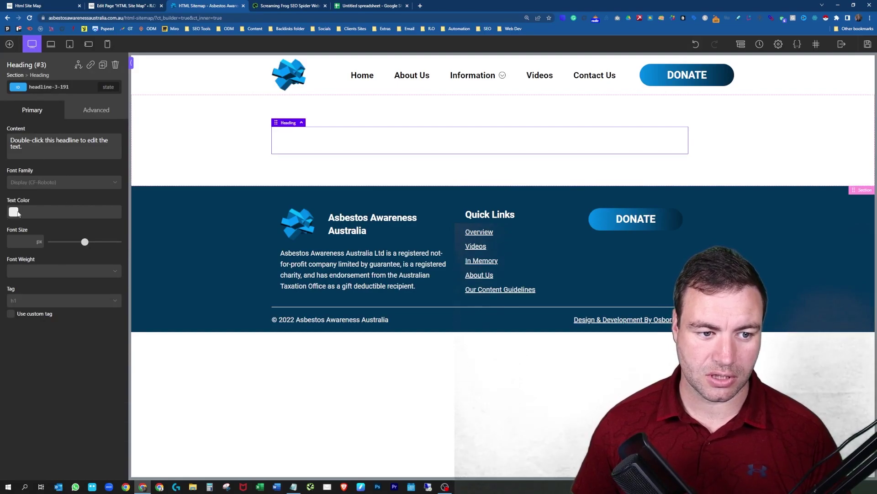
click(13, 212)
click(18, 319)
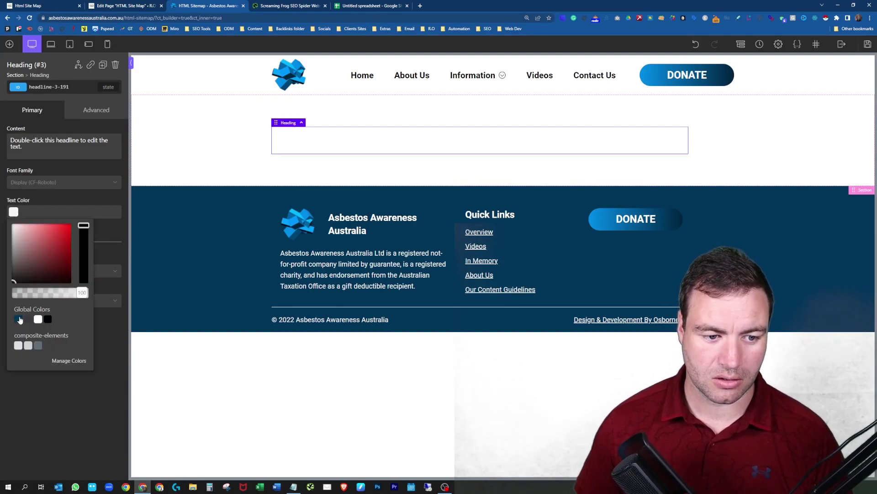
drag(28, 147, 2, 139)
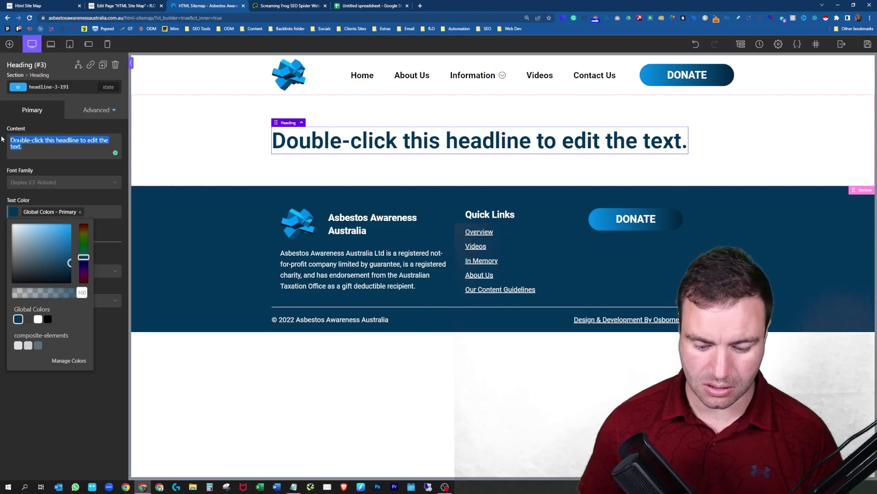
text(HTM)
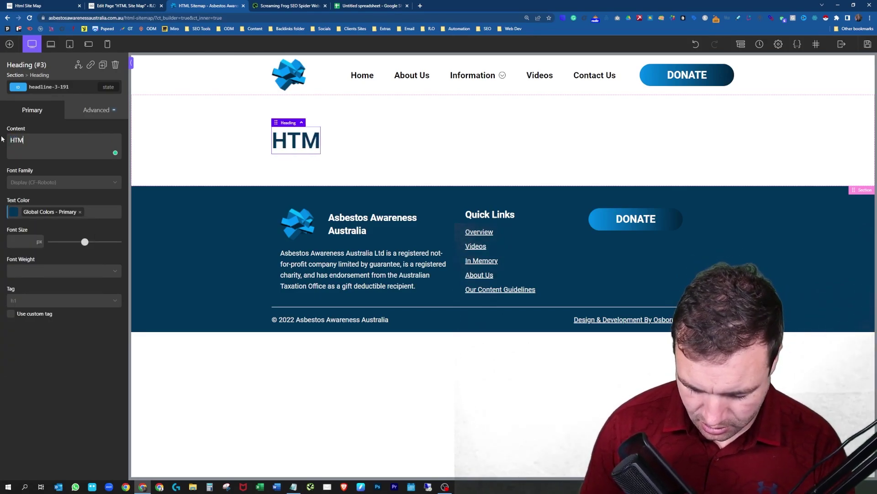
text(L Sitemap)
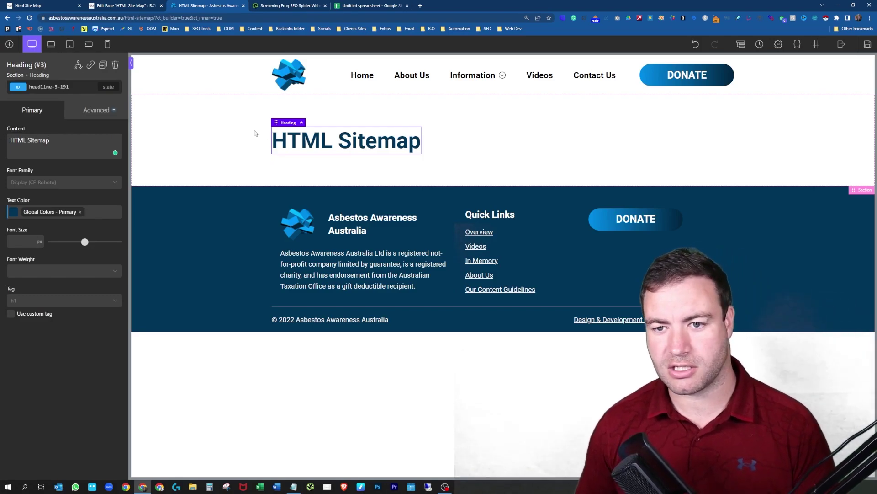
click(387, 165)
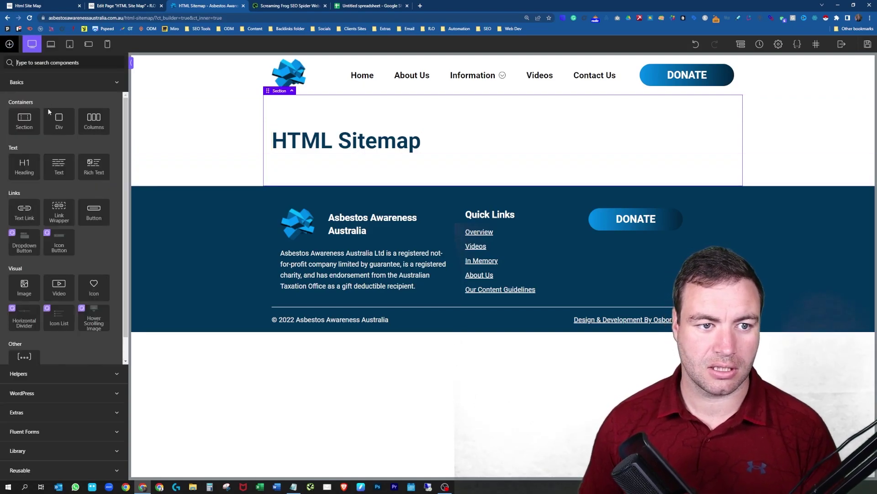
Add a second heading reading 'Dangers Of Asbestos', coloured Global Primary, with tag h2
click(26, 166)
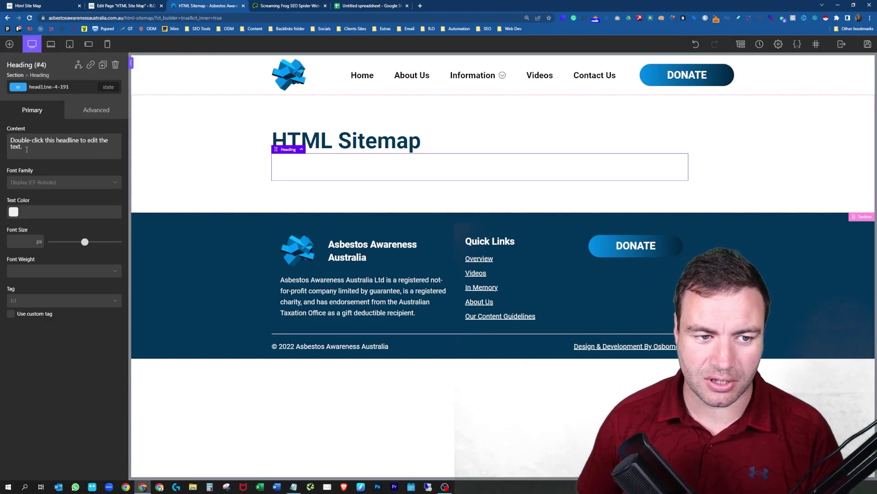
drag(6, 143, 8, 138)
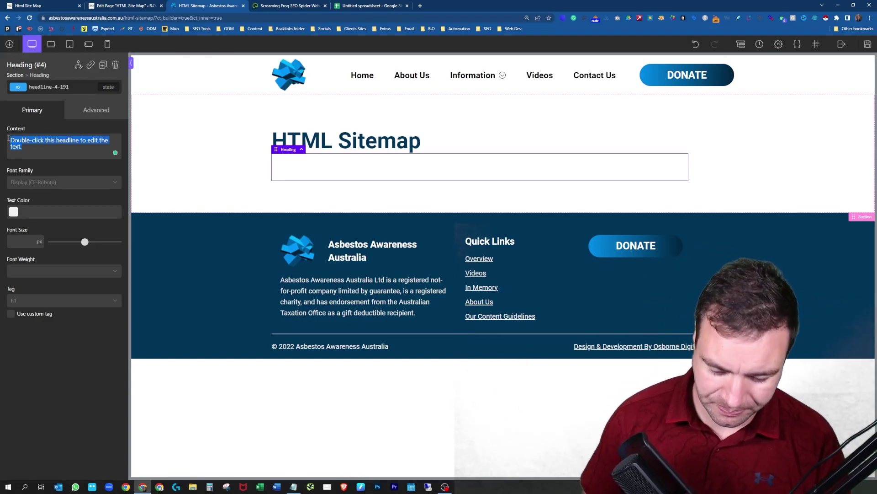
text(Dang)
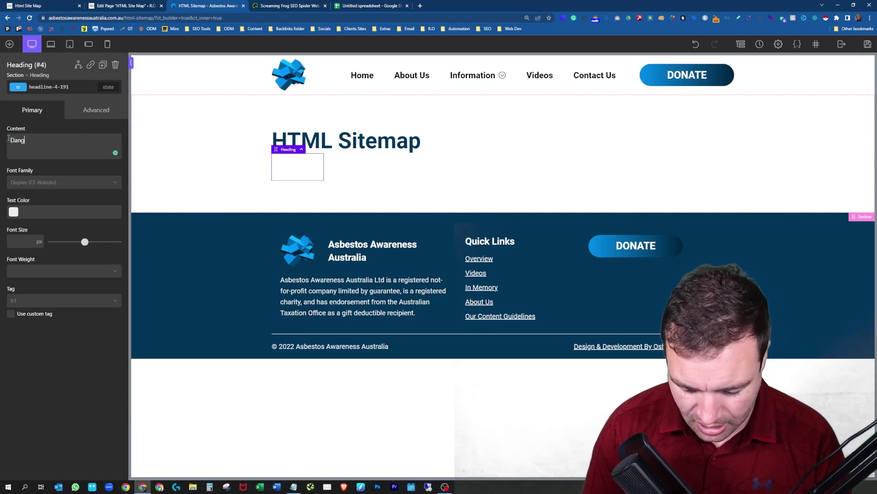
text(ers Of Asbestos)
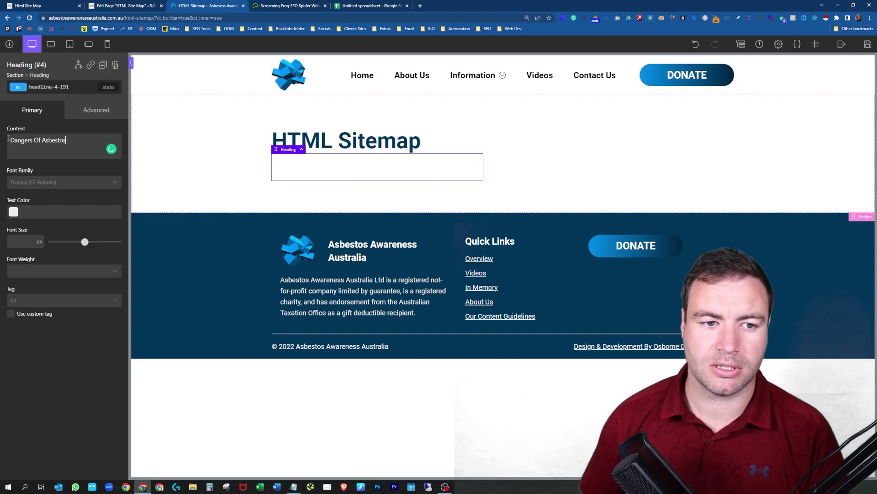
click(16, 212)
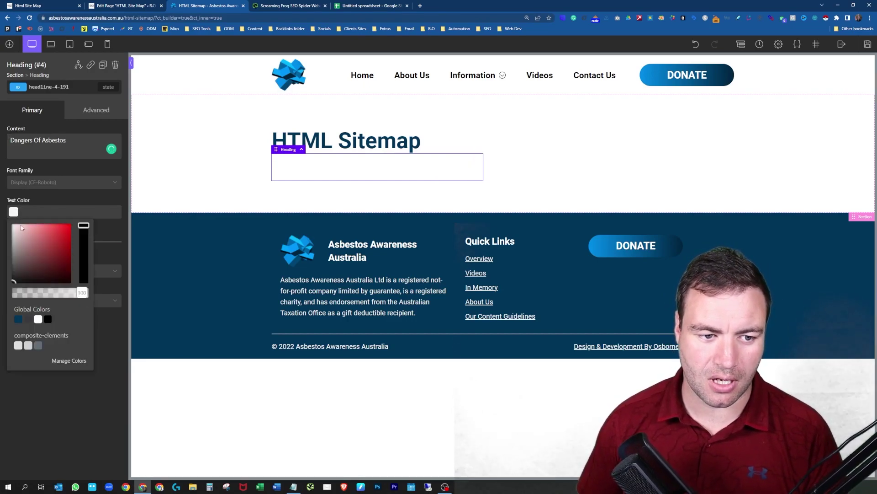
click(18, 320)
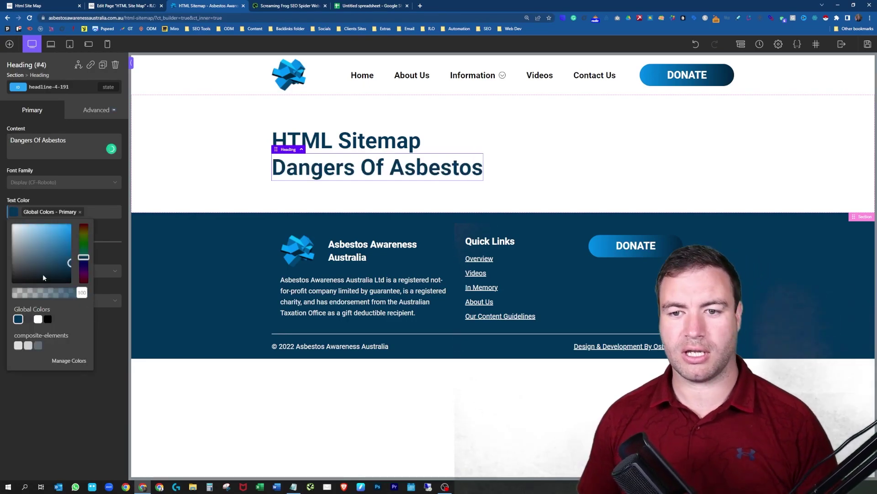
click(104, 235)
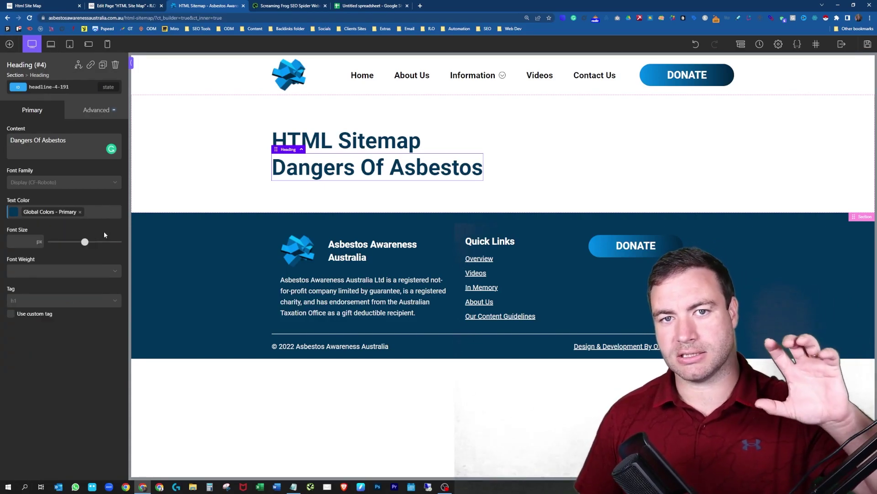
click(28, 301)
click(28, 324)
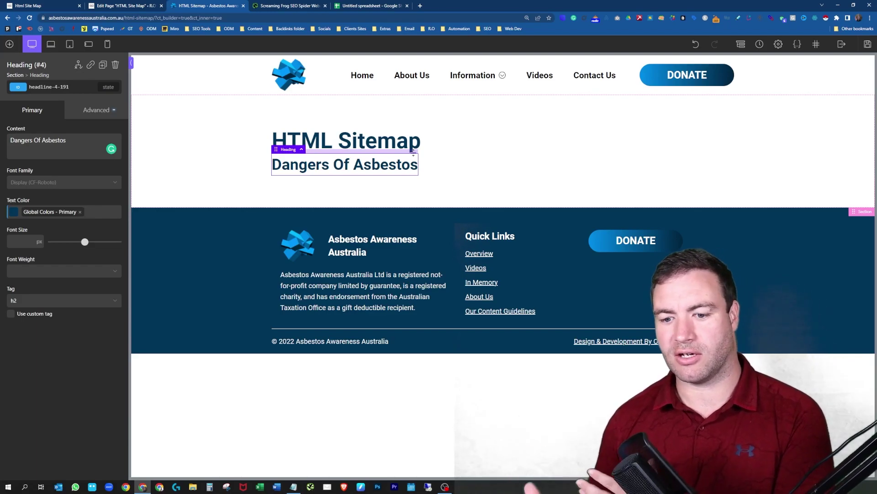
Add a Text Link to the section and duplicate it three times, giving four placeholder links
click(371, 190)
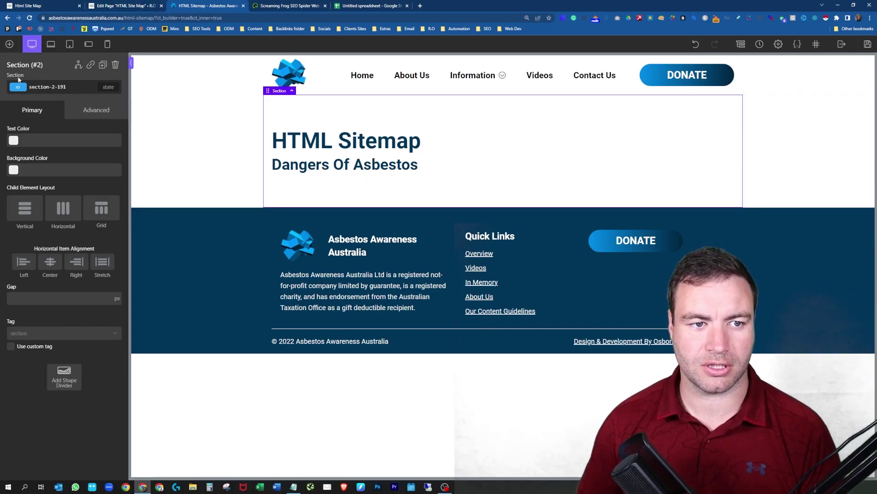
click(10, 45)
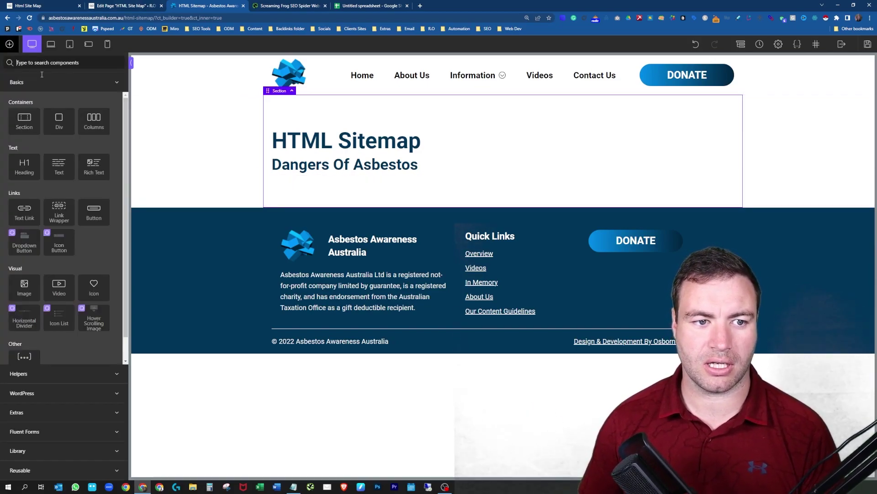
click(30, 211)
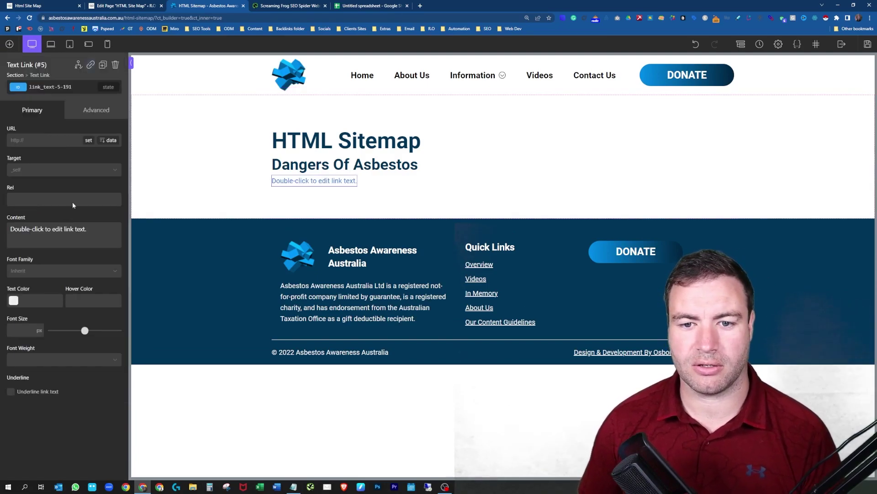
click(103, 65)
click(103, 66)
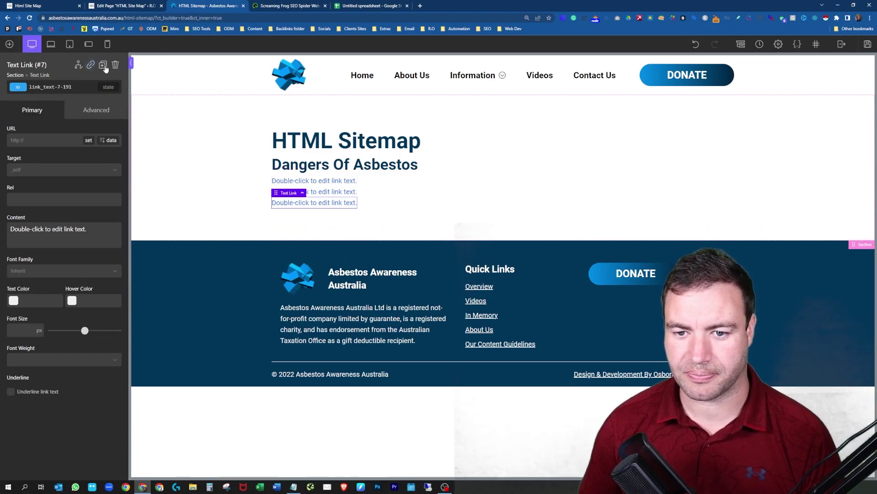
click(103, 66)
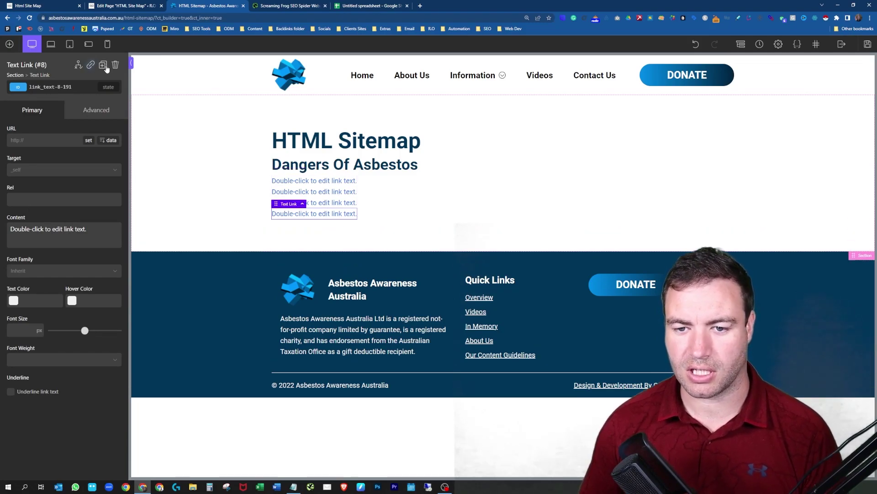
Copy the societal-harms-of-asbestos URL from cell I3 of the crawl spreadsheet
click(361, 6)
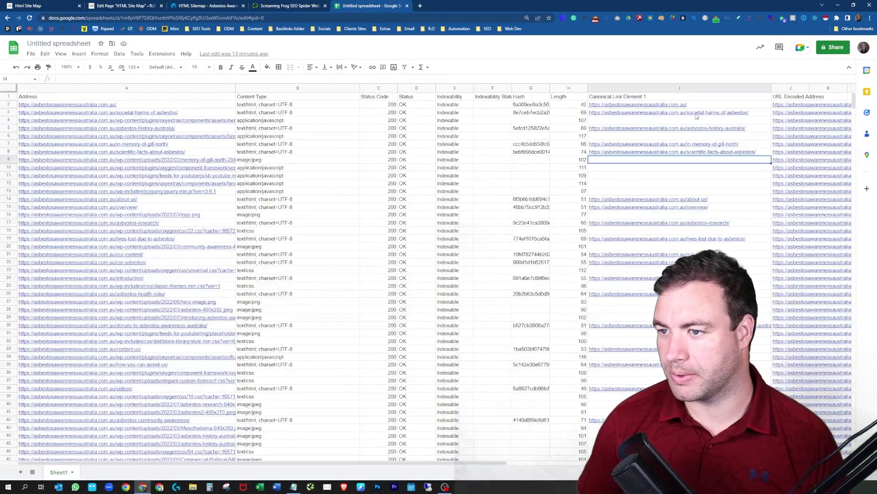
click(748, 113)
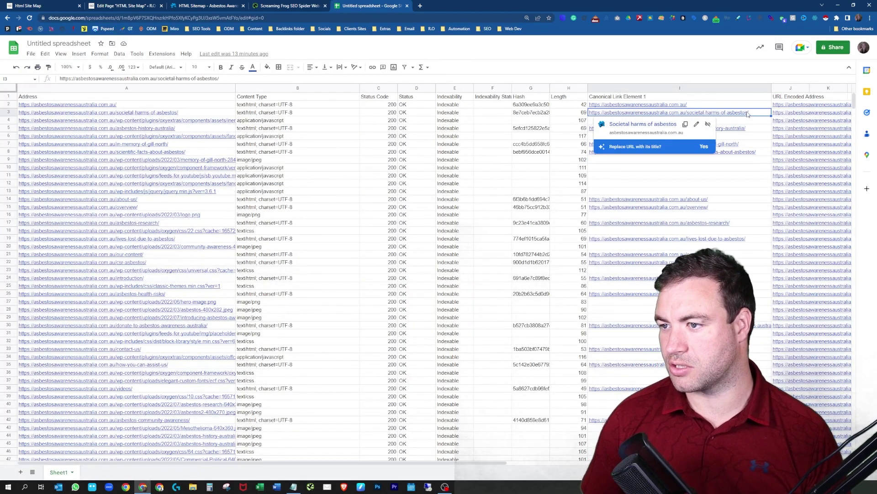
key(ctrl+c)
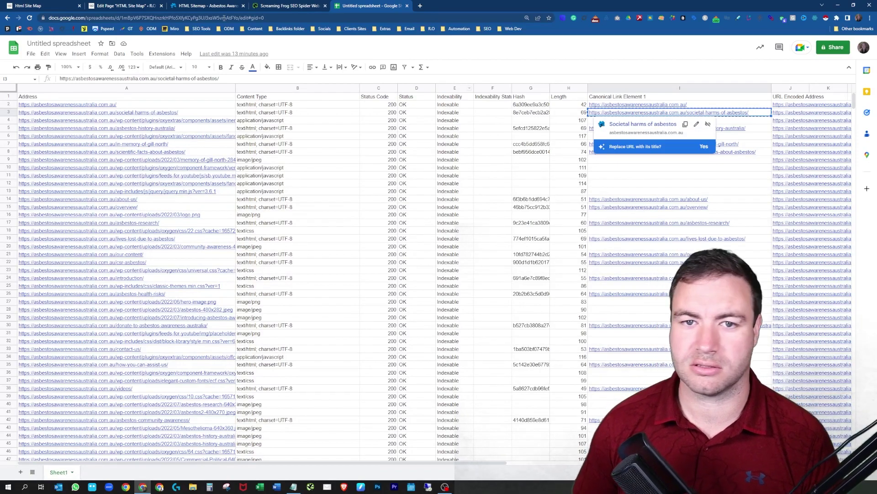
Change the first text link's content to 'Societal Harms Of Asbestos'
click(201, 6)
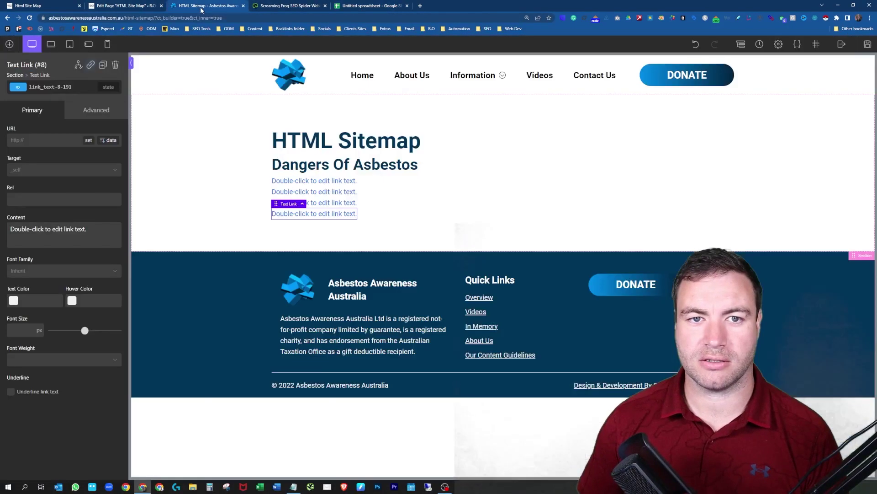
click(311, 181)
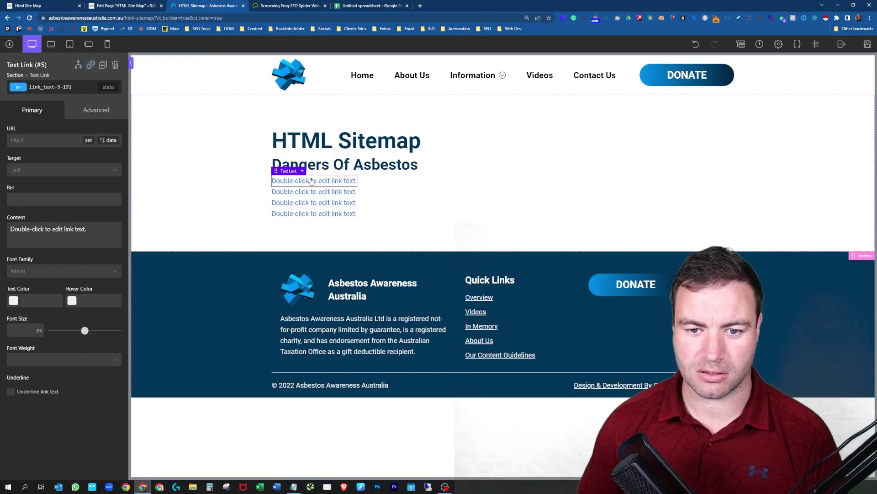
double_click(311, 181)
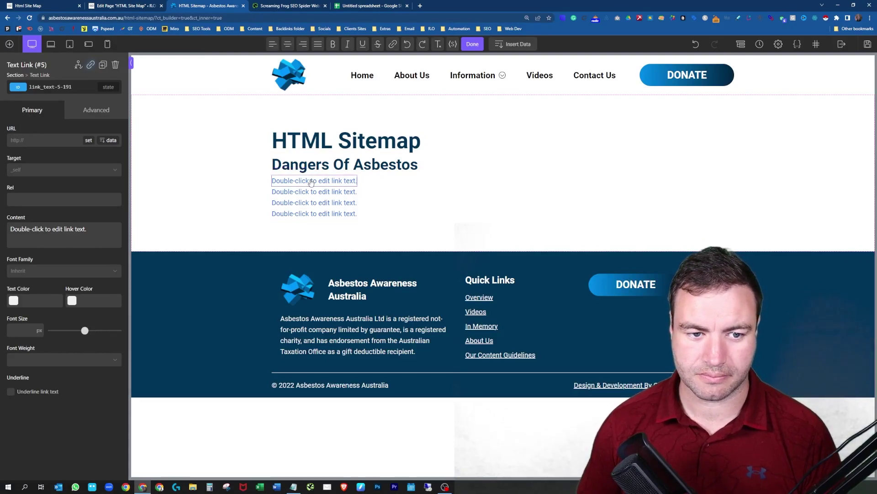
click(34, 231)
key(shift+End)
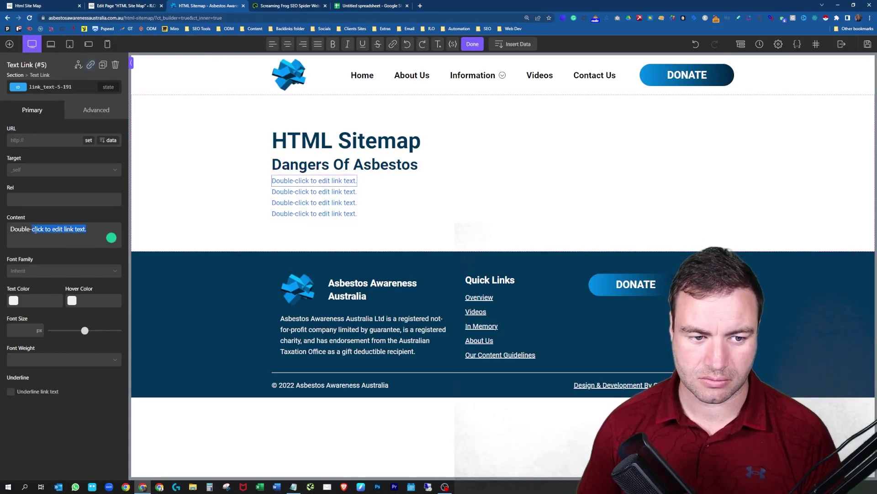
click(35, 230)
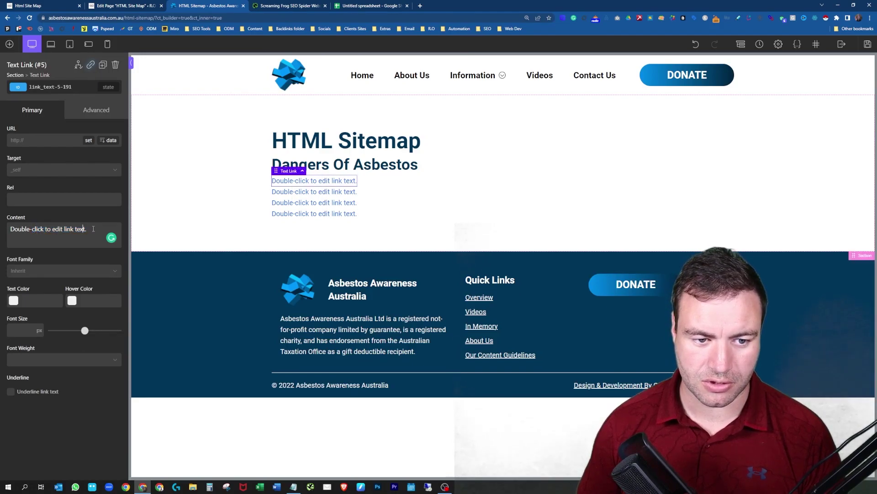
drag(94, 228, 5, 230)
text(S)
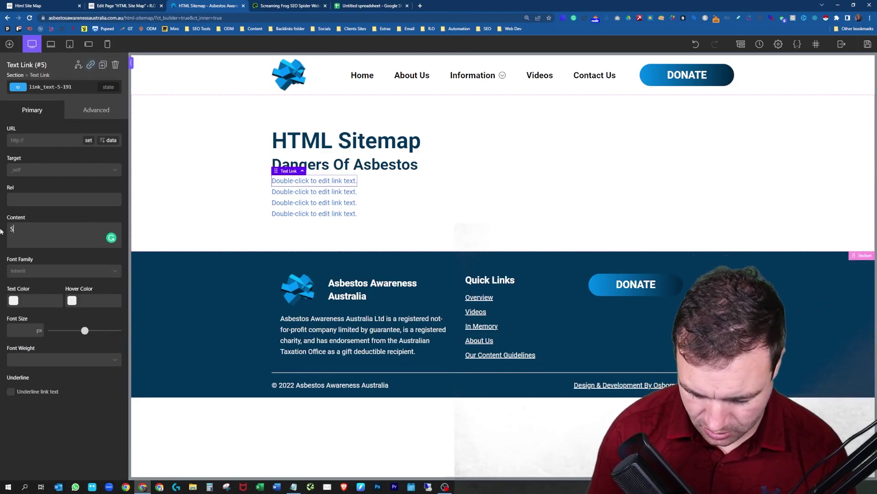
text(ocietal Harms Of Asbestos)
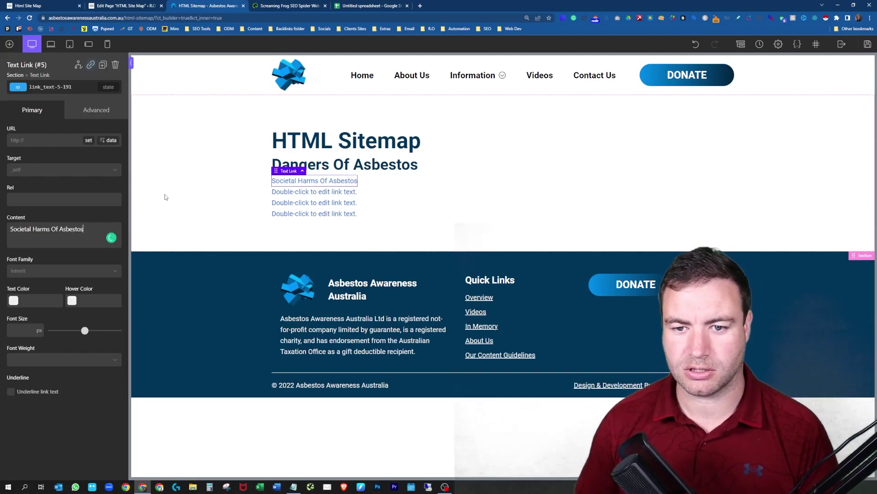
Paste the societal-harms-of-asbestos URL into the link's URL field and apply the link
click(19, 144)
key(ctrl+v)
click(89, 139)
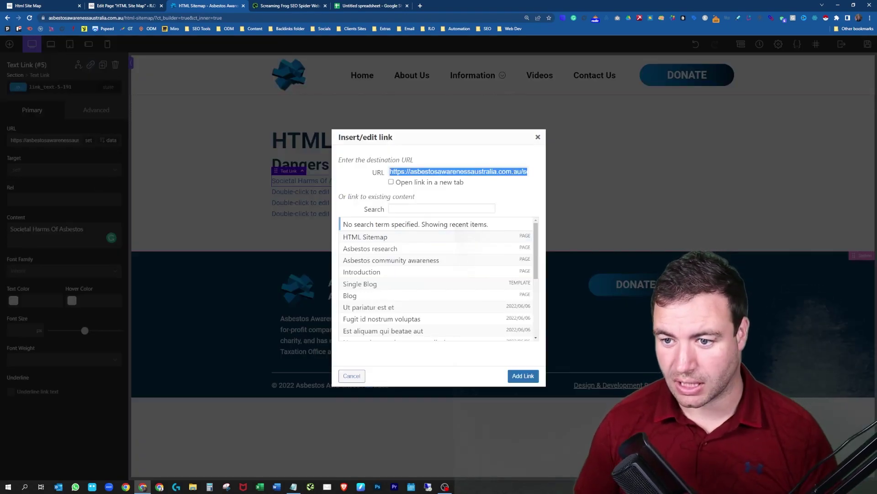
click(527, 377)
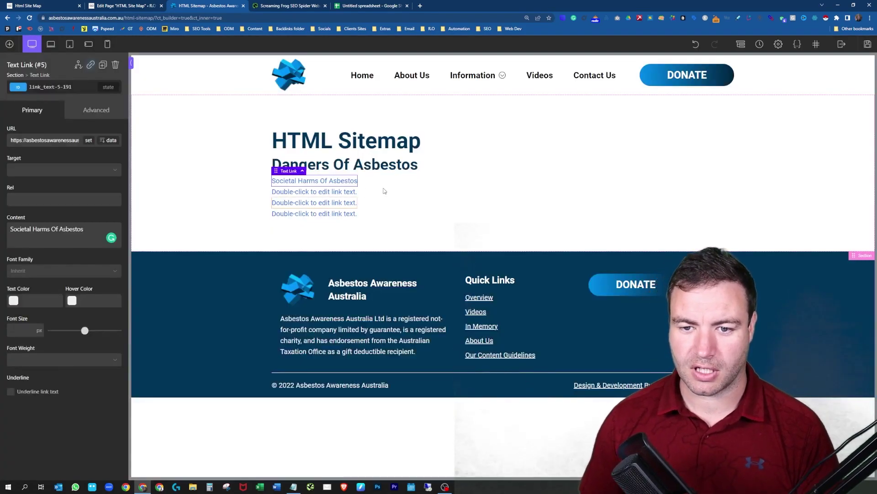
click(338, 181)
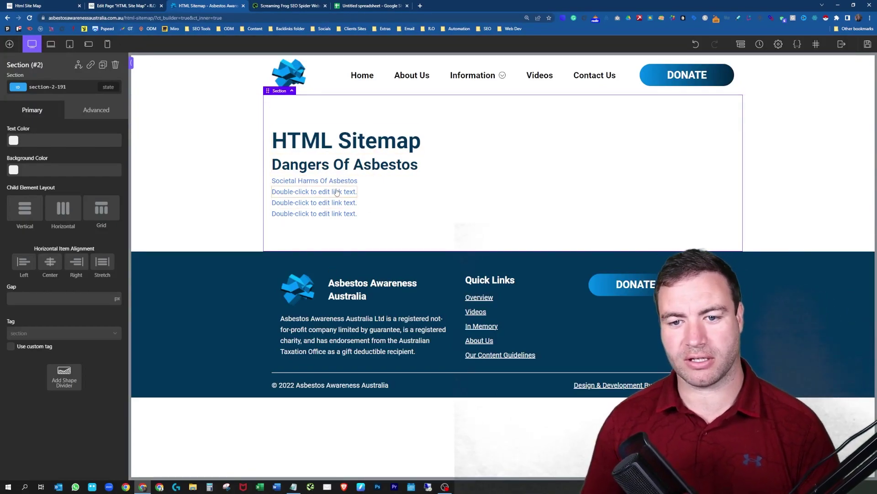
Copy the lives-lost-due-to-asbestos URL from cell I19 of the crawl spreadsheet
click(393, 5)
mouse_move(741, 224)
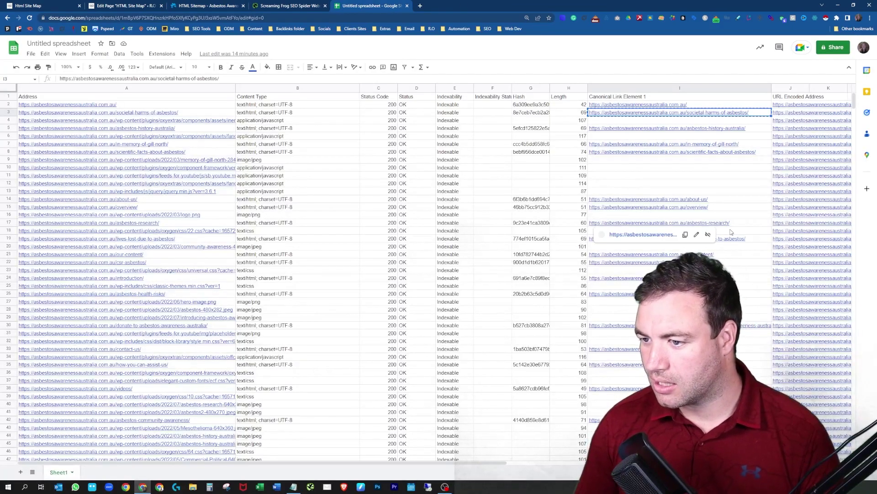
click(760, 176)
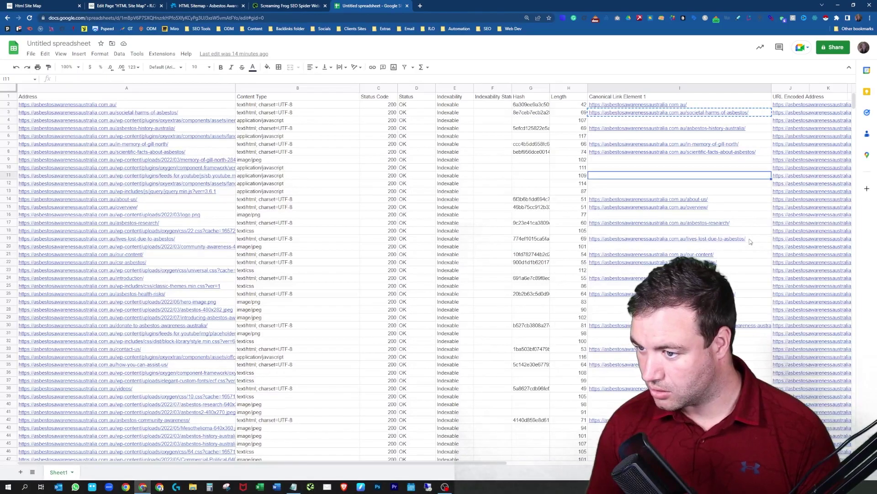
click(751, 239)
key(ctrl+c)
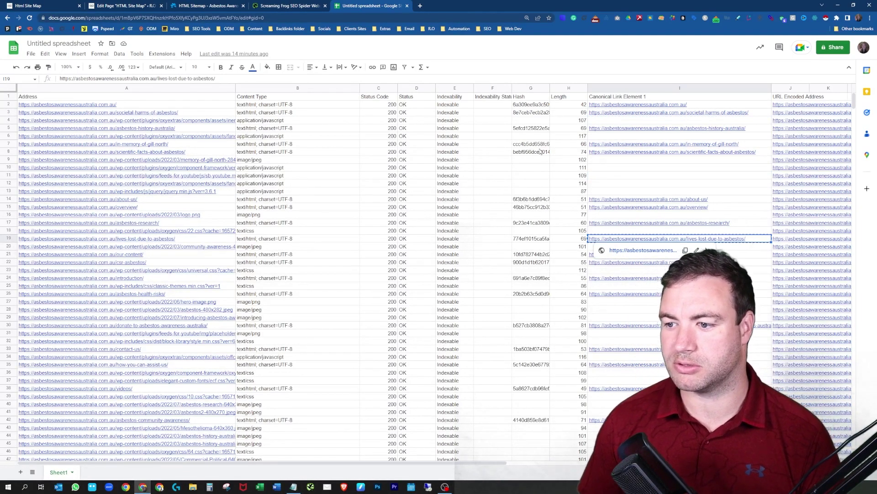
Set the second link's text to 'Lives ILost To Asbestos' and paste the lives-lost-due-to-asbestos URL
click(211, 7)
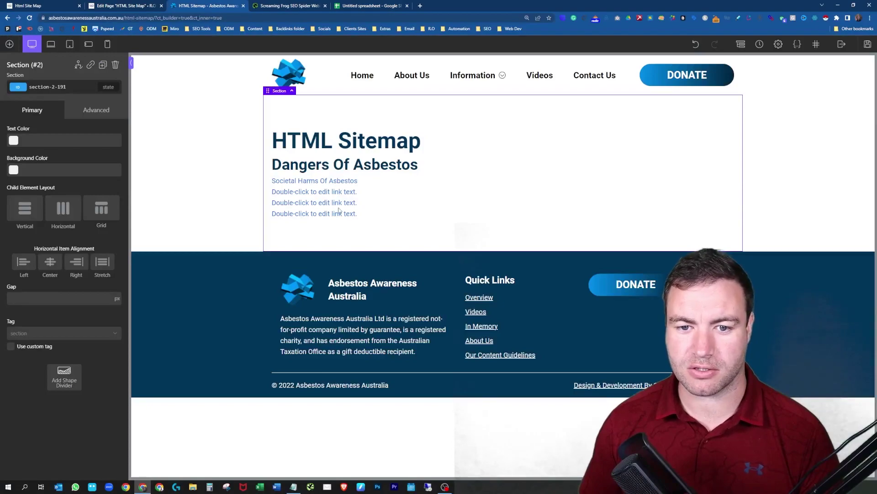
click(328, 194)
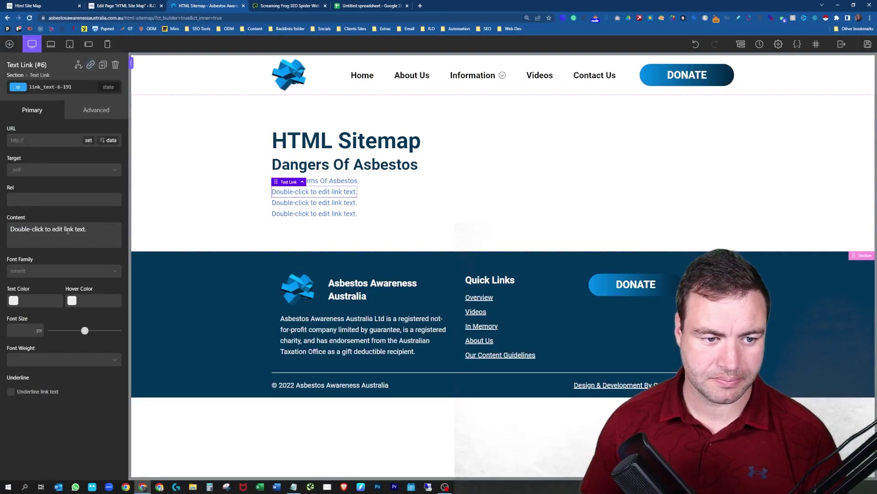
drag(87, 229, 1, 233)
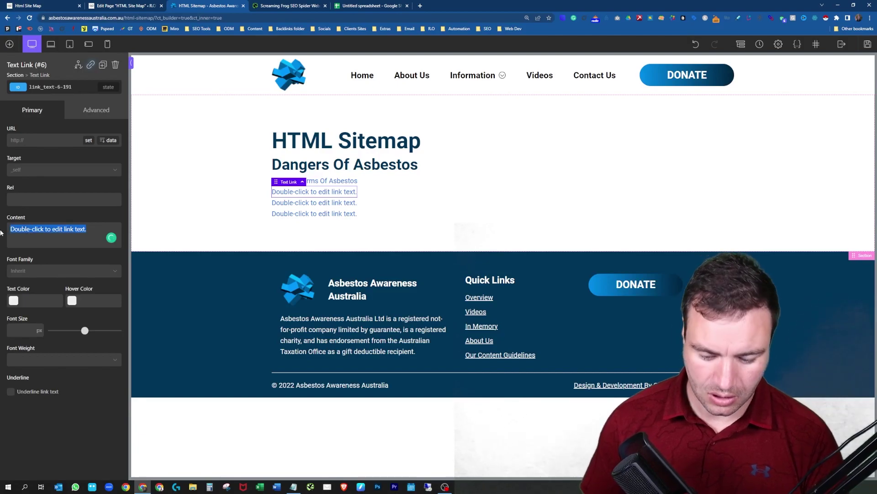
text(Lives )
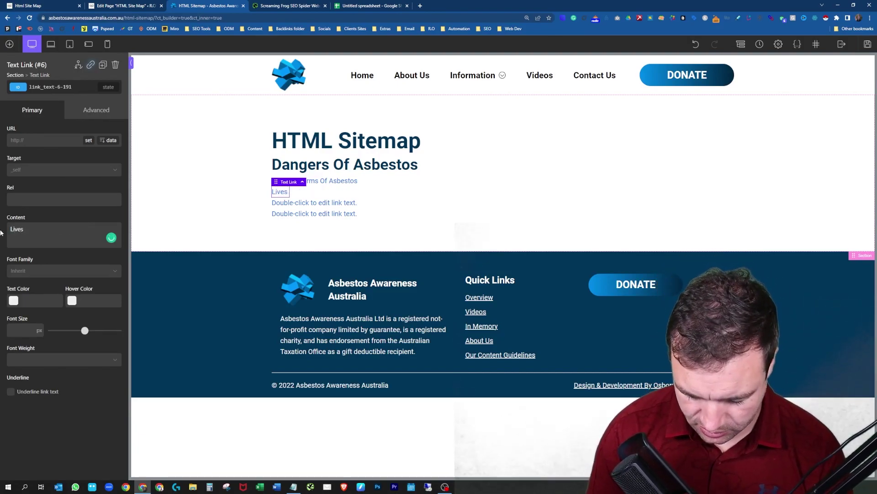
text(ILost To Asbestos)
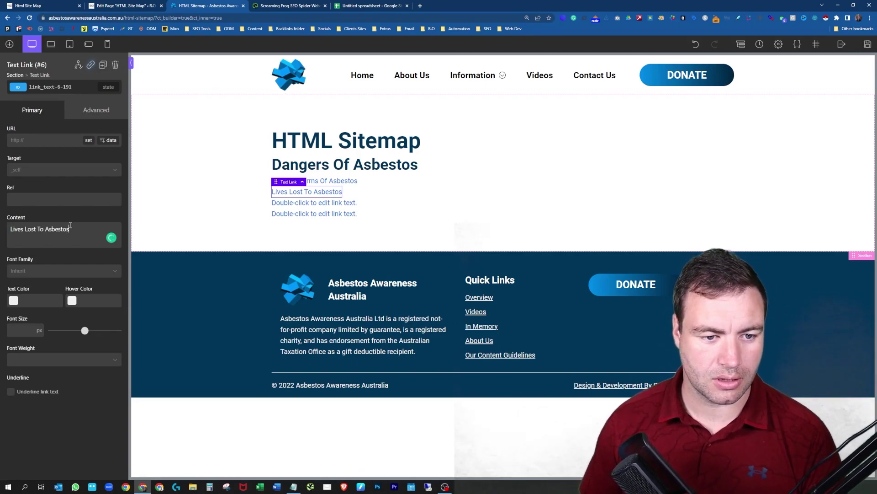
click(10, 138)
key(ctrl+v)
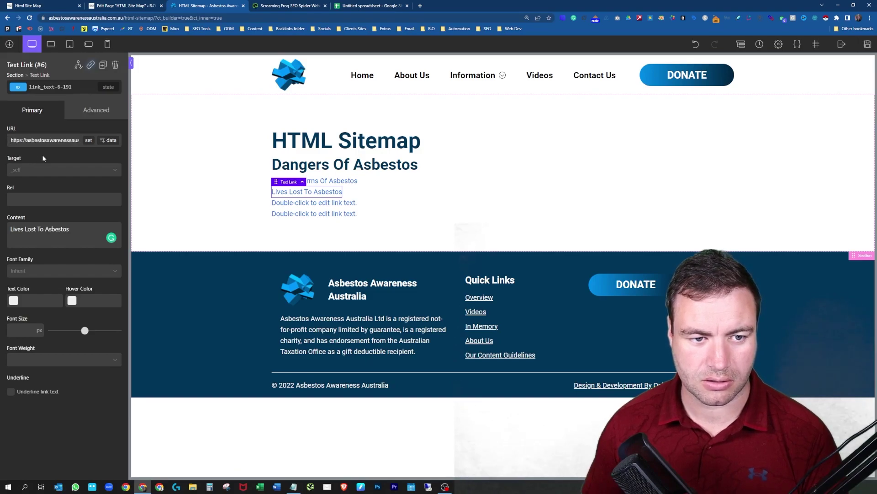
Select the third placeholder link after rechecking the second link
click(283, 206)
click(311, 191)
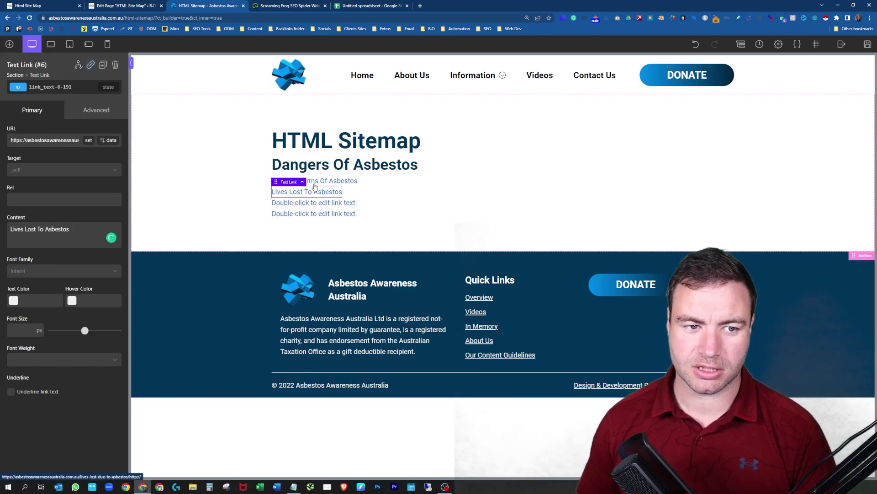
click(314, 207)
click(370, 6)
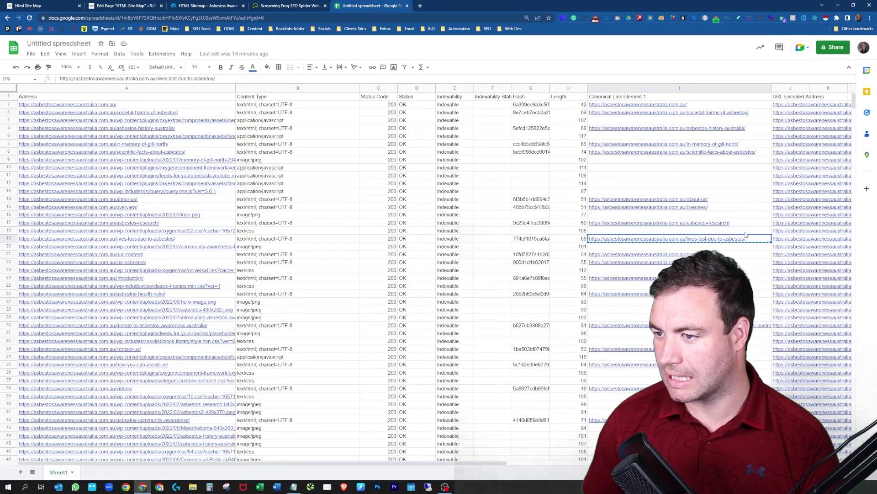
Pick the scientific-facts-about-asbestos URL in cell I8, then return to the sitemap editor
click(717, 153)
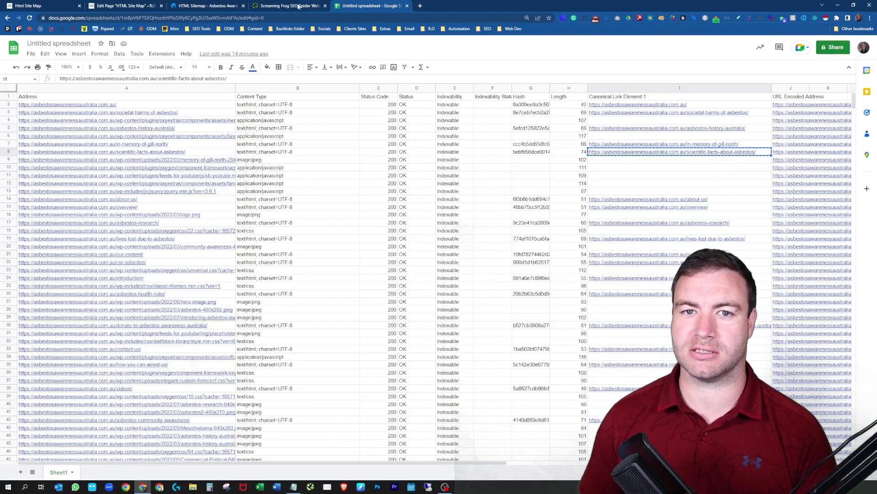
click(221, 6)
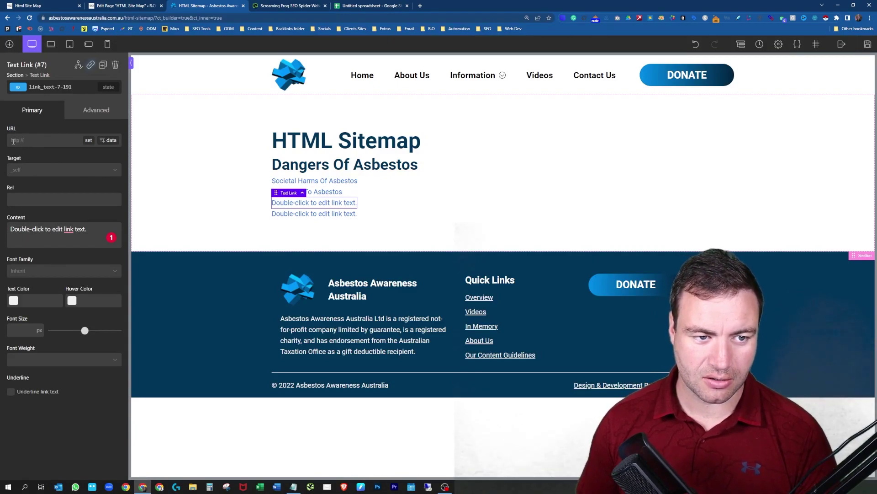
Paste the scientific-facts-about-asbestos URL into the third link and set its text to 'The Data Behind Asbestos And The Risks'
click(11, 141)
key(ctrl+v)
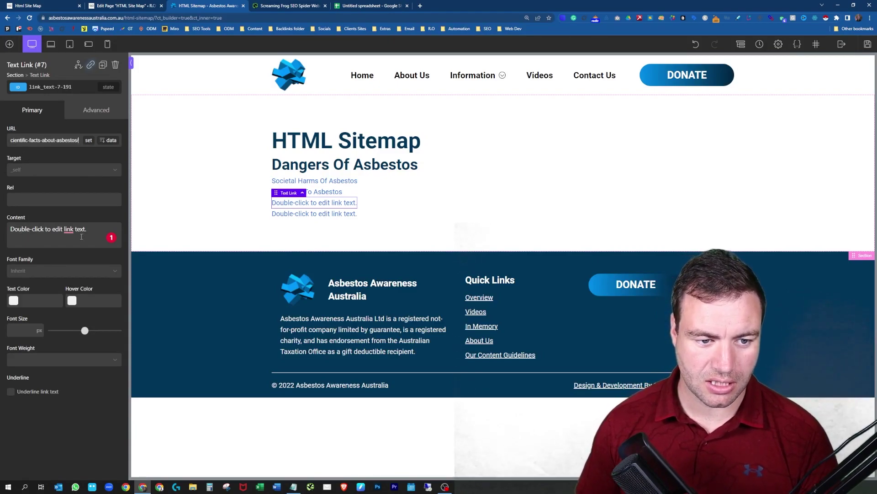
drag(82, 236, 2, 237)
text(The )
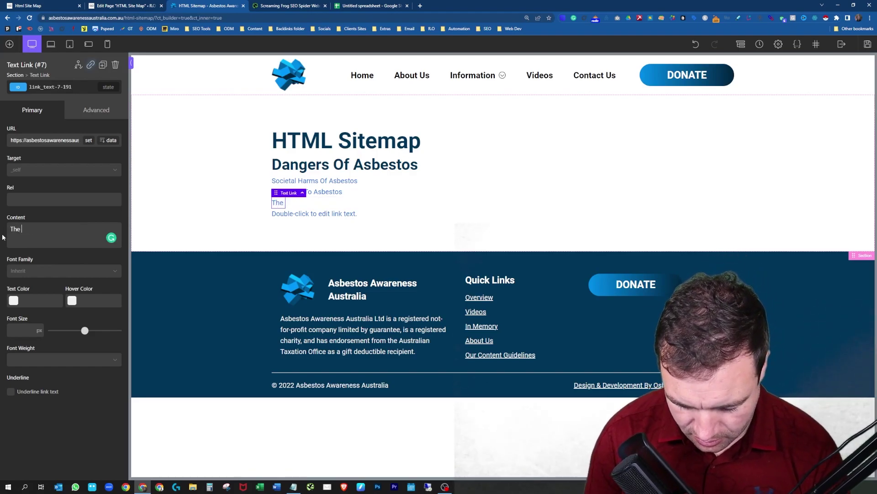
text(Data Be)
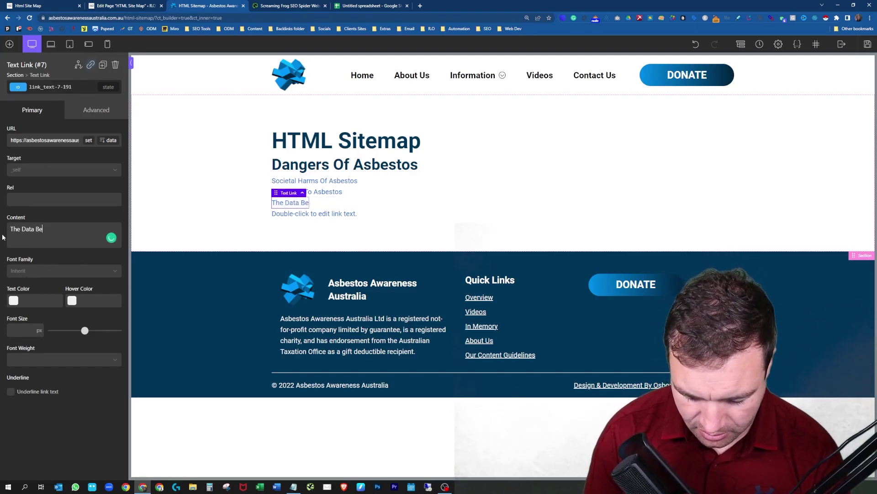
text(hind Asbestos And The )
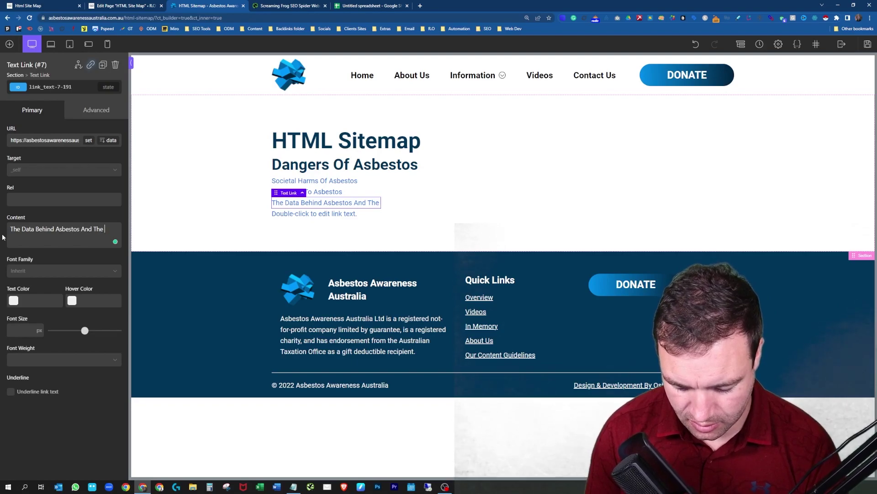
text(Risks)
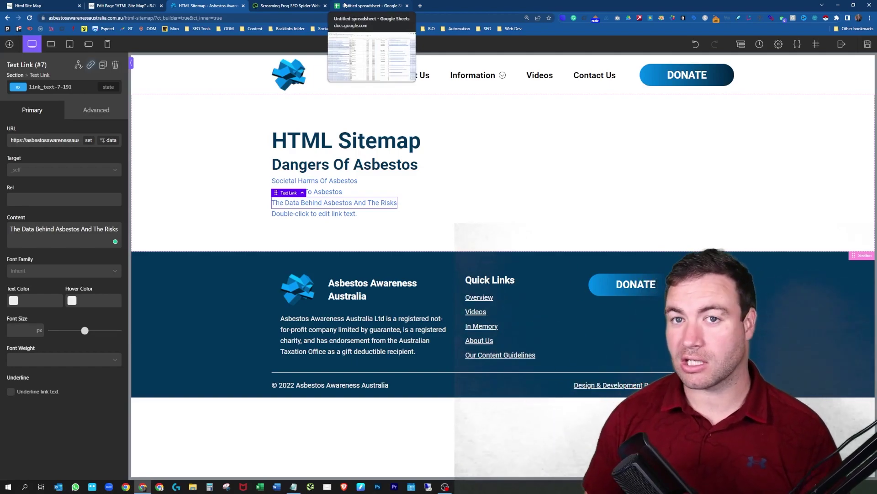
Review the crawl data spreadsheet, then bring up the example HTML Site Map's Posts list
click(346, 5)
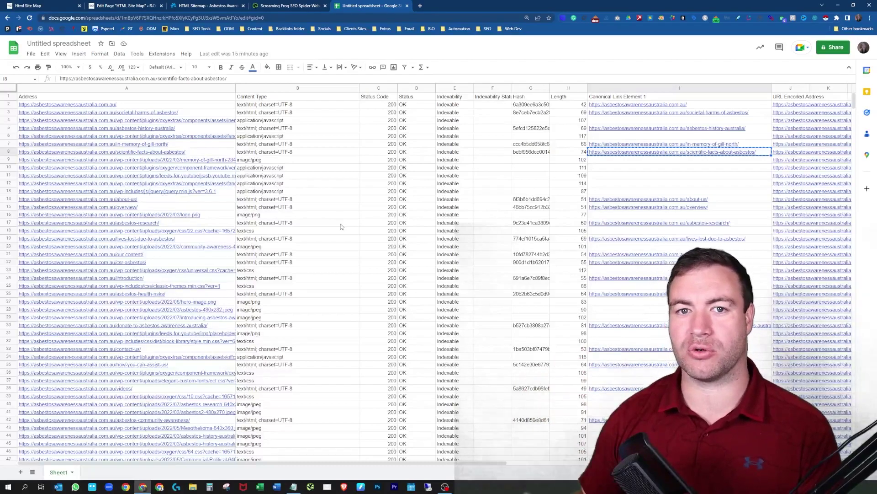
click(234, 5)
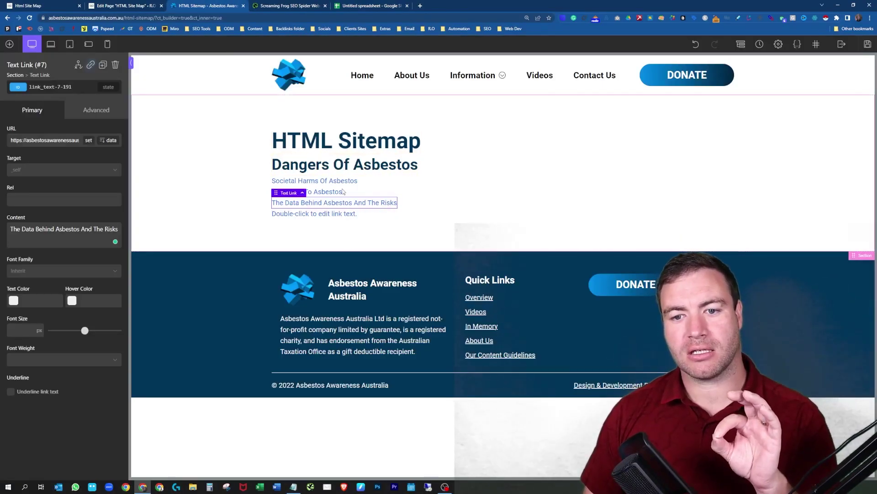
click(50, 6)
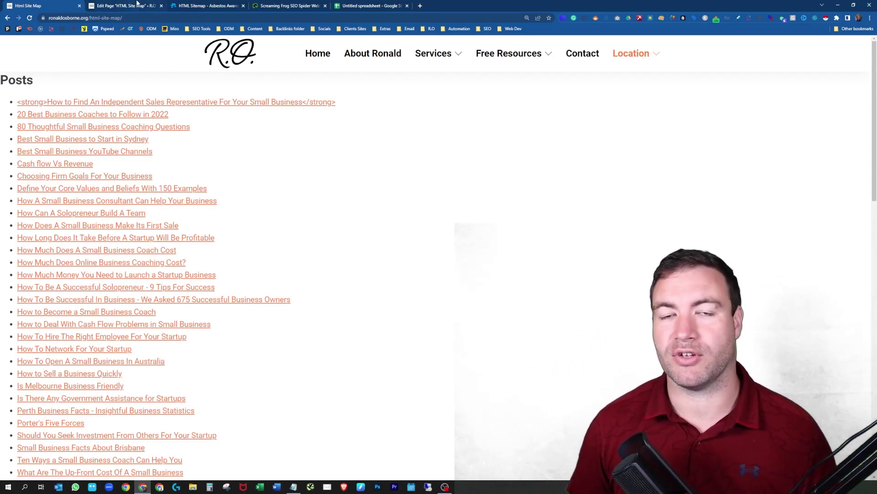
Skim the example sitemap list, then return to the 'HTML Sitemap - Asbestos Awareness' editor
mouse_move(137, 3)
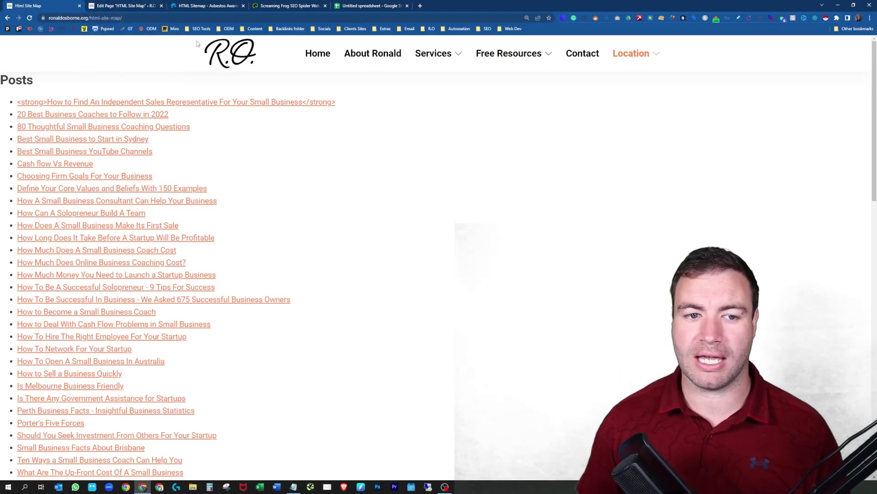
scroll(118, 246, down, 4)
scroll(117, 245, up, 4)
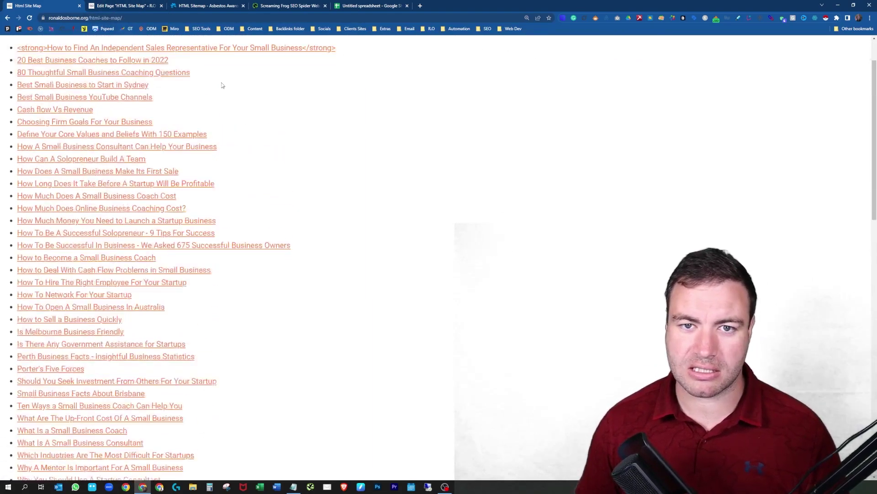
click(197, 7)
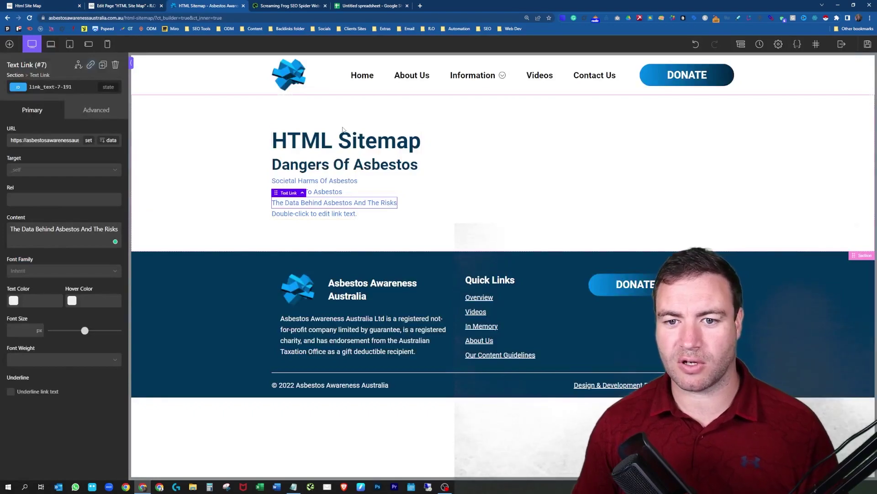